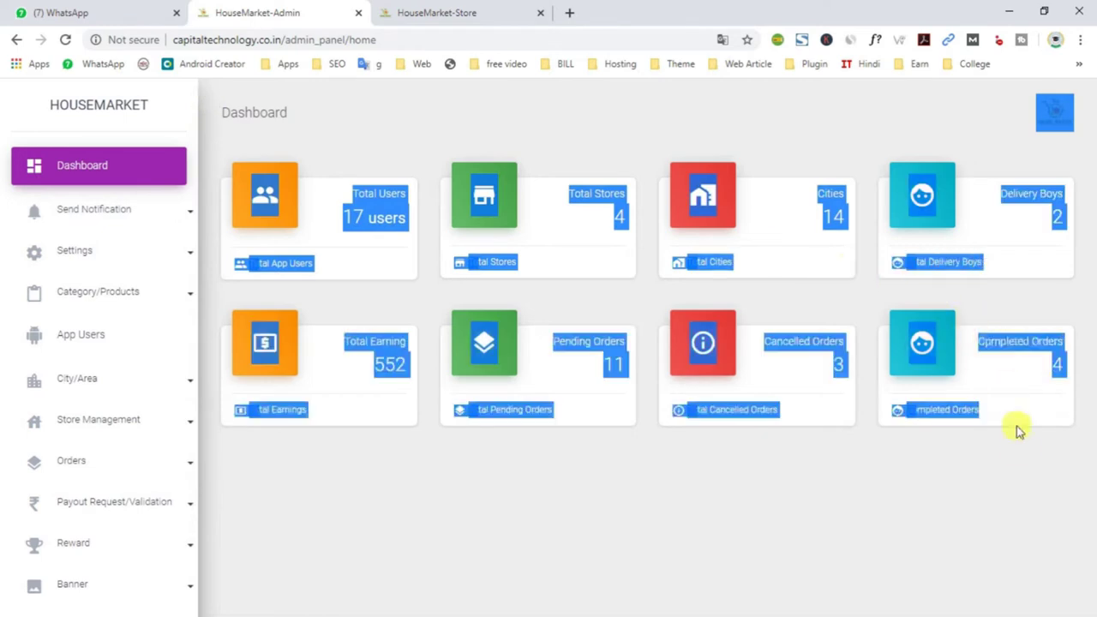
Step: Review the dashboard summary cards covering cities, delivery boys, earnings, and pending, cancelled and completed orders
left_click(735, 504)
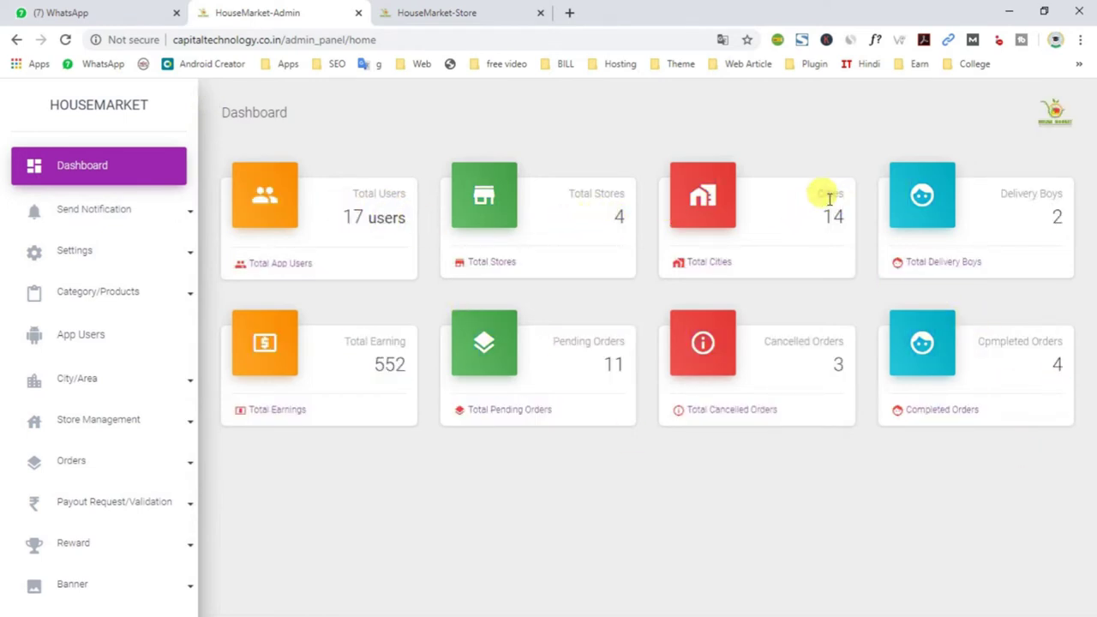
left_click_drag(814, 193, 896, 195)
left_click(1025, 192)
triple_click(1025, 192)
left_click_drag(330, 340, 443, 346)
left_click(551, 342)
left_click_drag(551, 343, 776, 341)
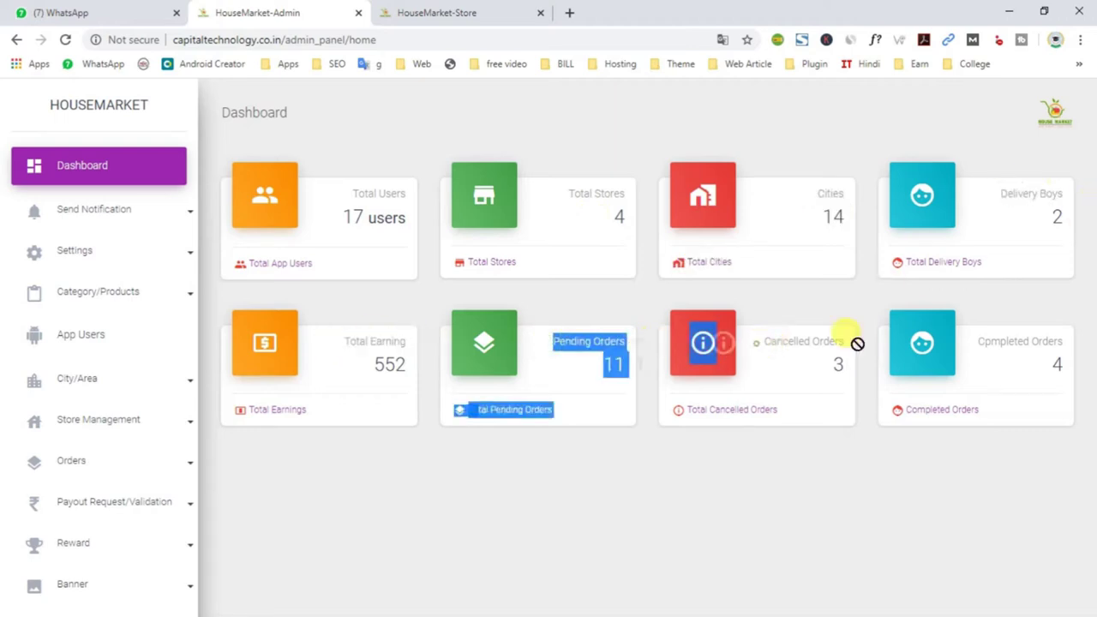
left_click_drag(972, 342, 1087, 340)
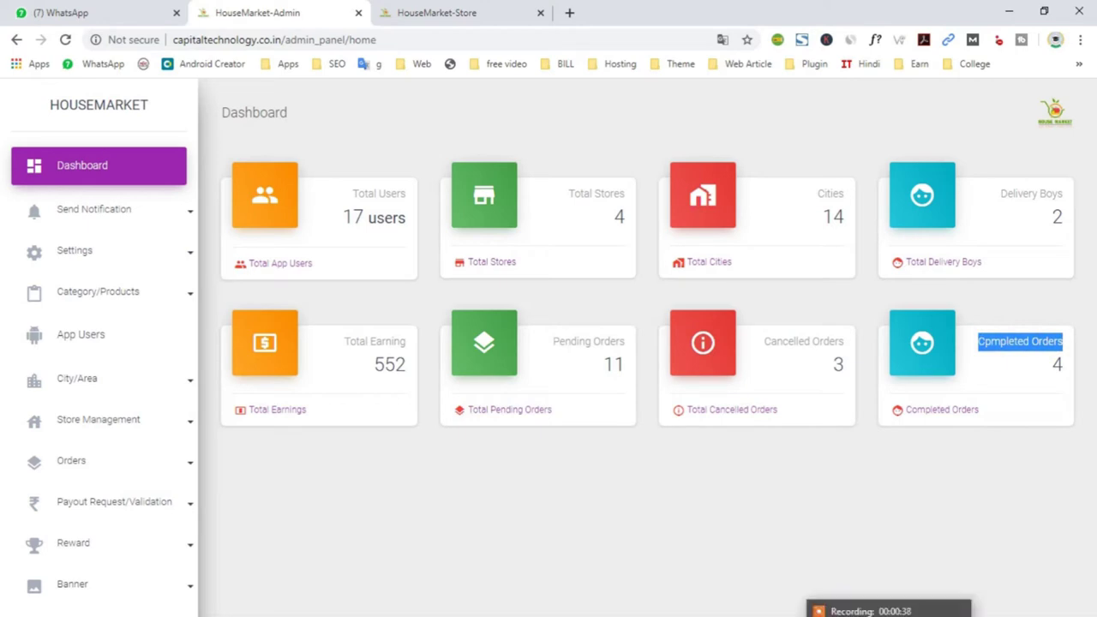
left_click(636, 530)
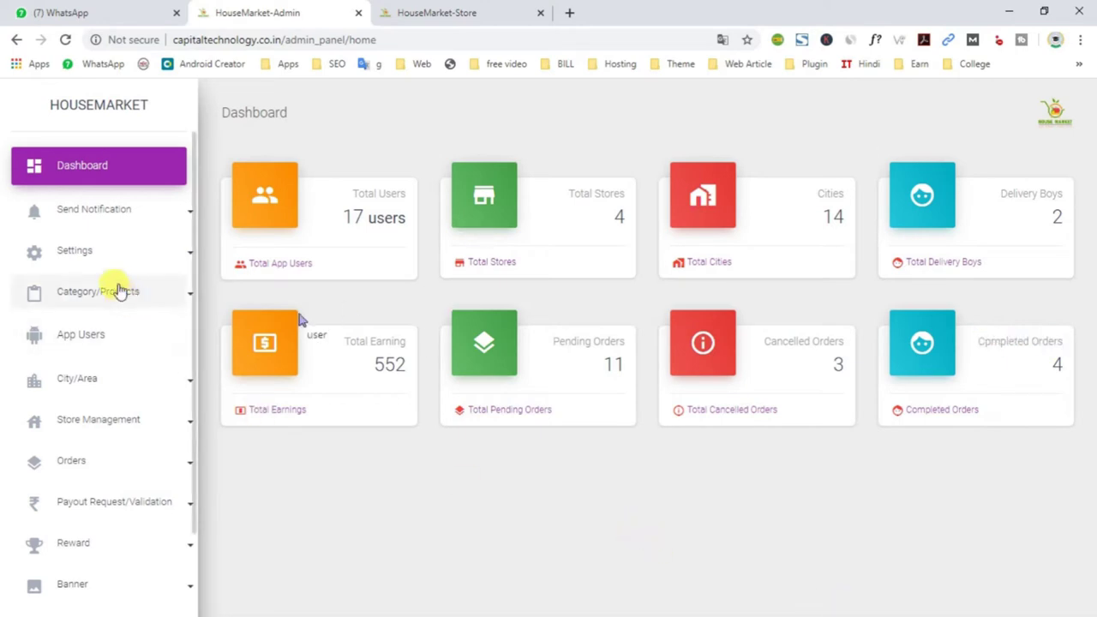
Step: Open the form for sending notifications to stores and inspect its Title and Message fields
left_click(96, 211)
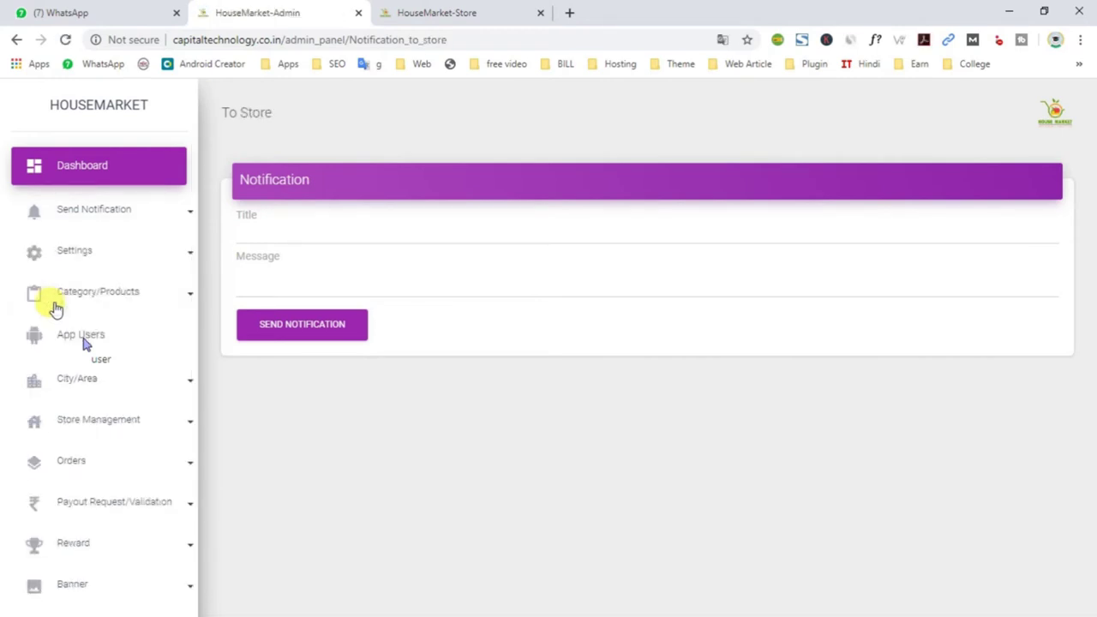
left_click(304, 219)
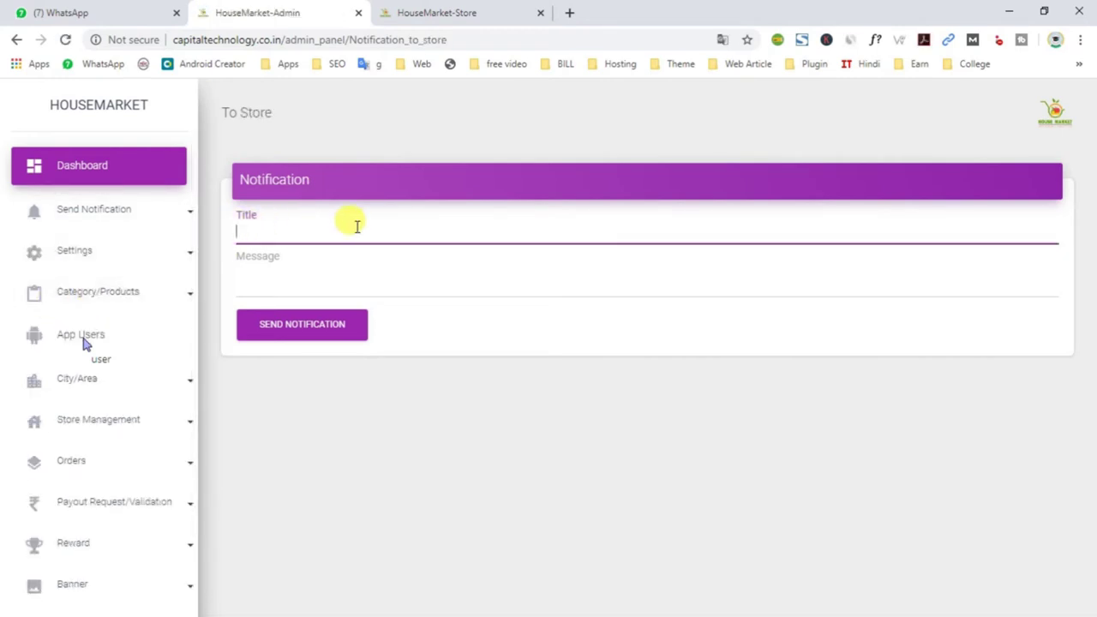
left_click(272, 273)
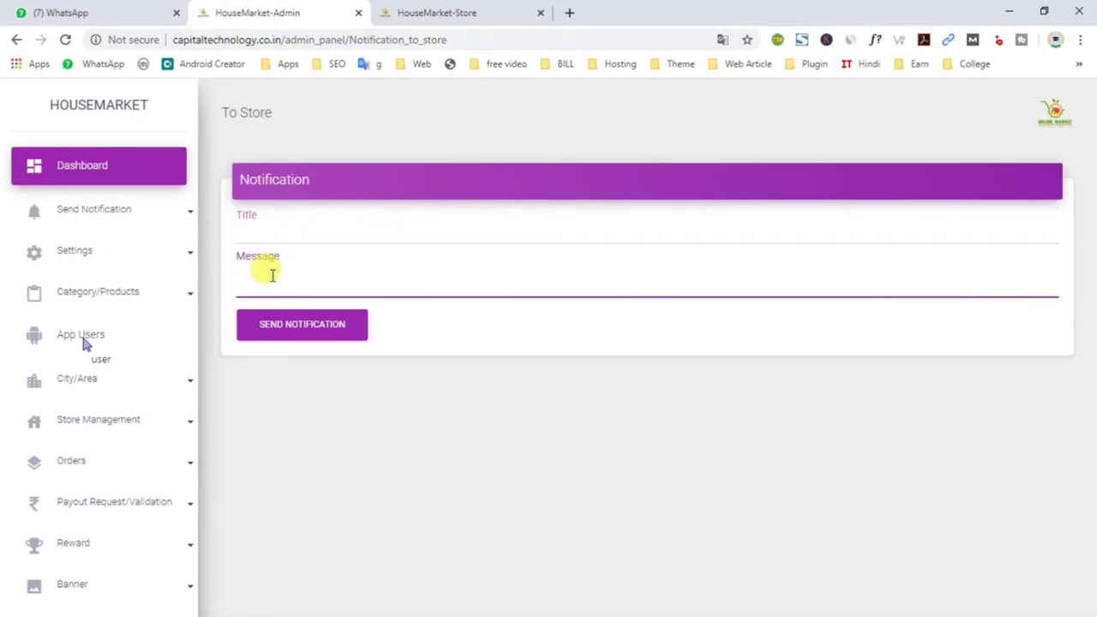
Step: View the MSG91 API credentials and the Google Map API key settings
left_click(91, 260)
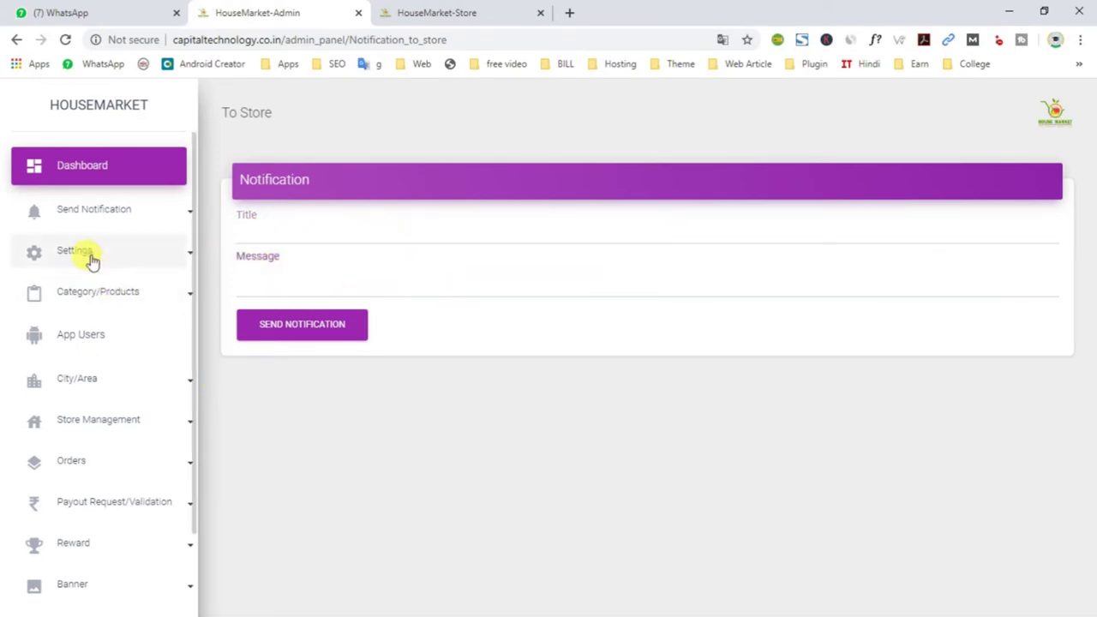
scroll(150, 446, "down", 1)
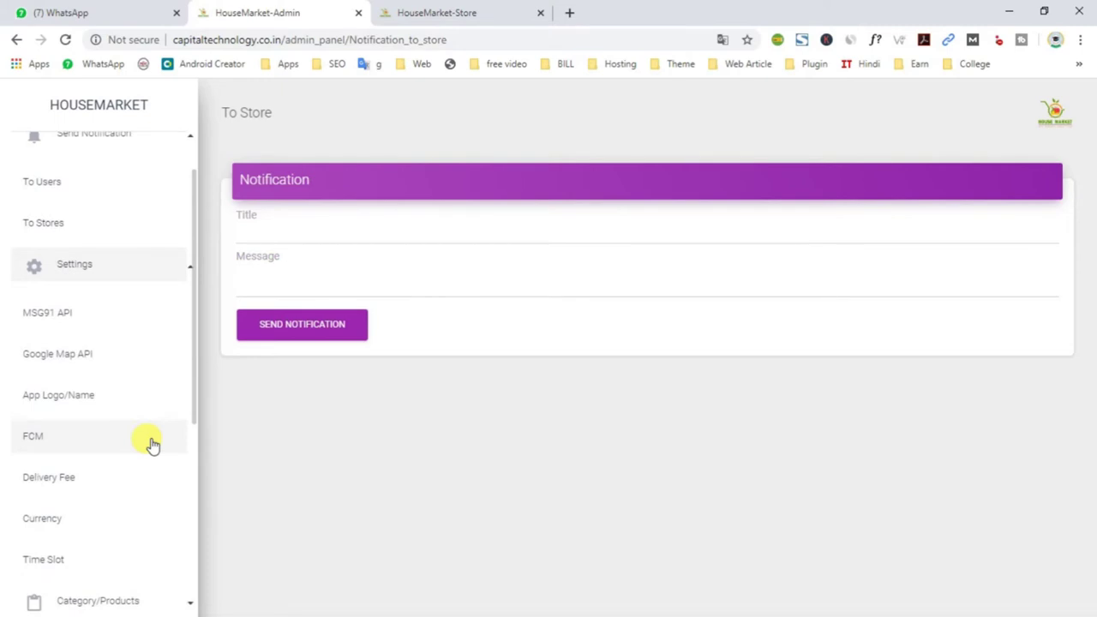
scroll(150, 444, "down", 1)
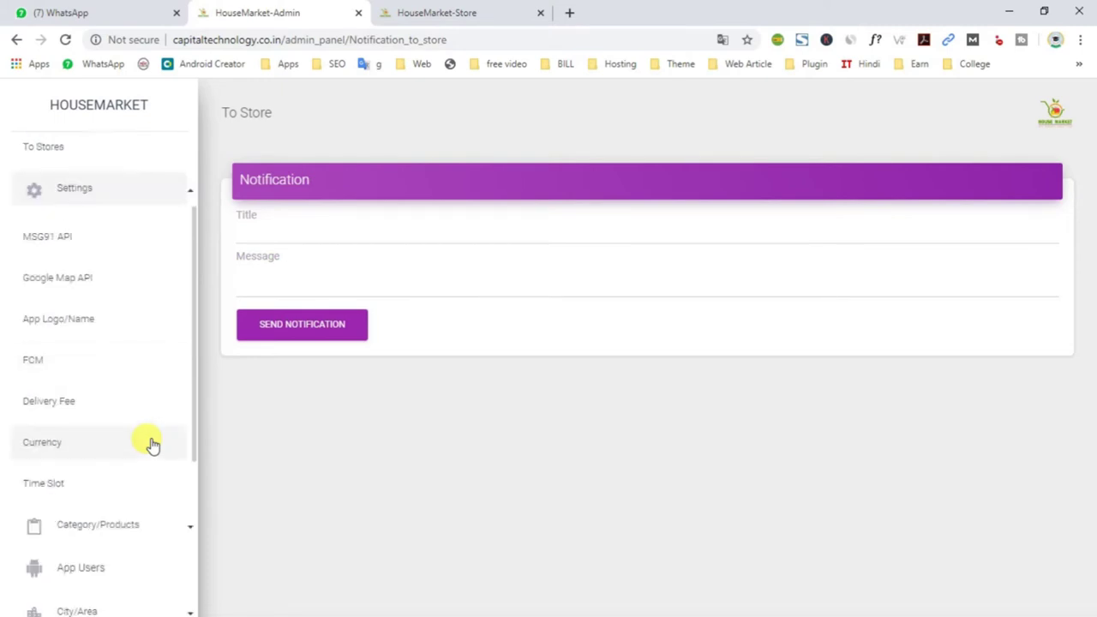
left_click(48, 247)
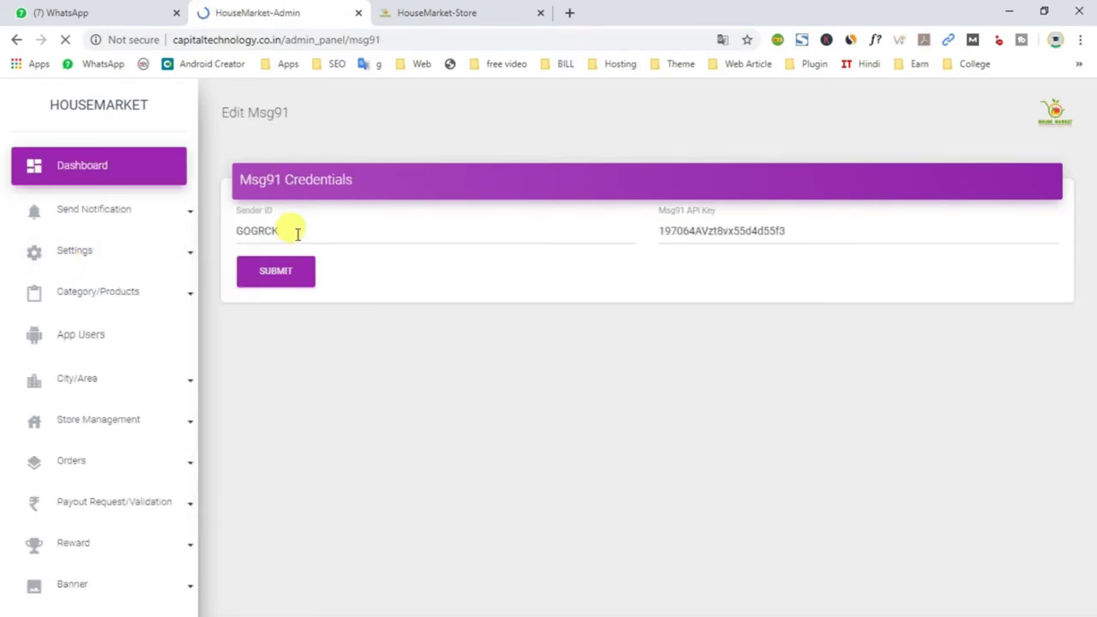
left_click(53, 347)
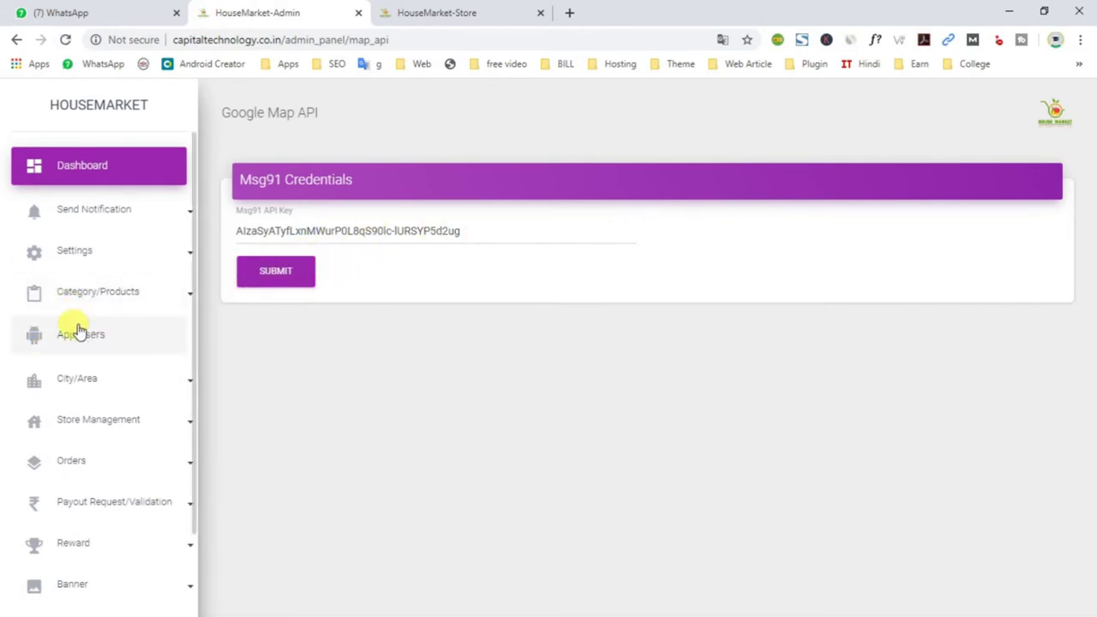
Step: Open the delivery fee settings and examine the minimum cart value for free delivery and the delivery charge
left_click(92, 249)
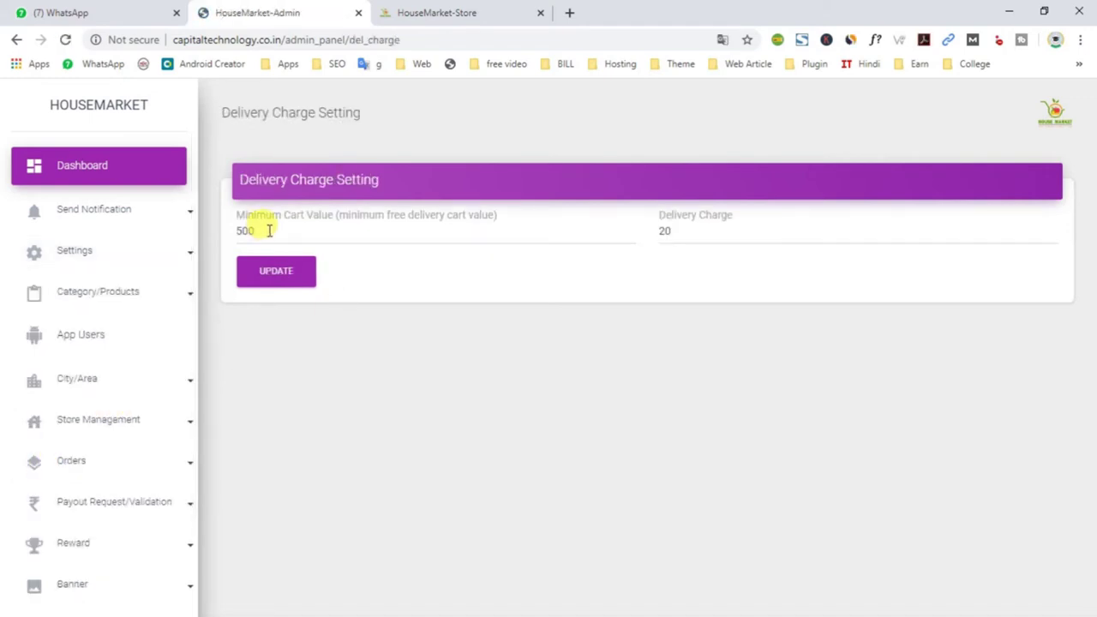
double_click(268, 231)
double_click(703, 237)
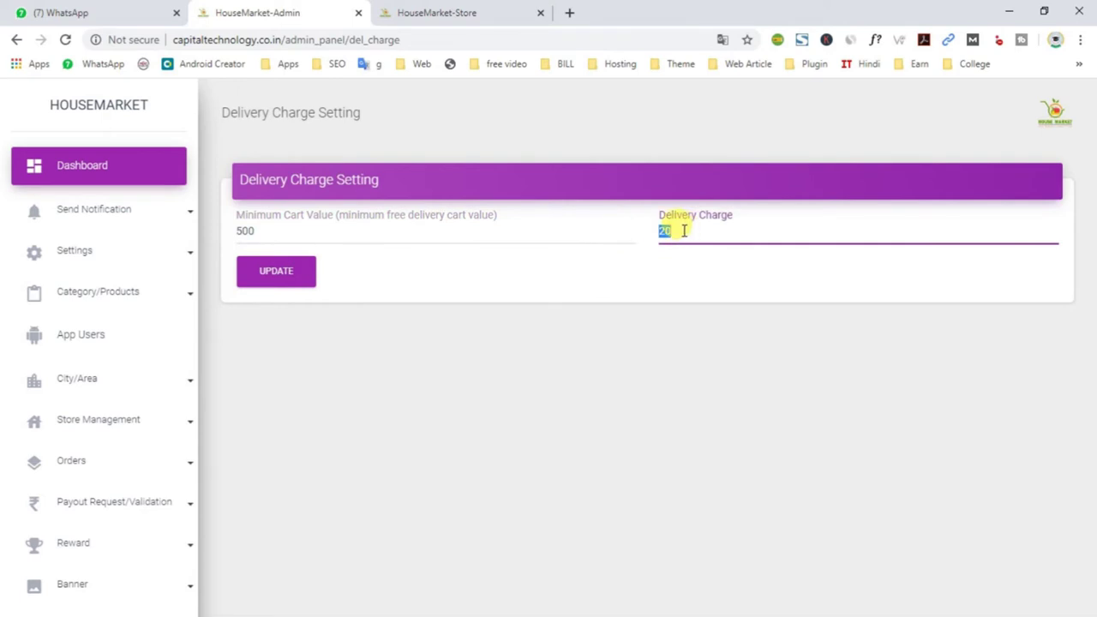
double_click(247, 229)
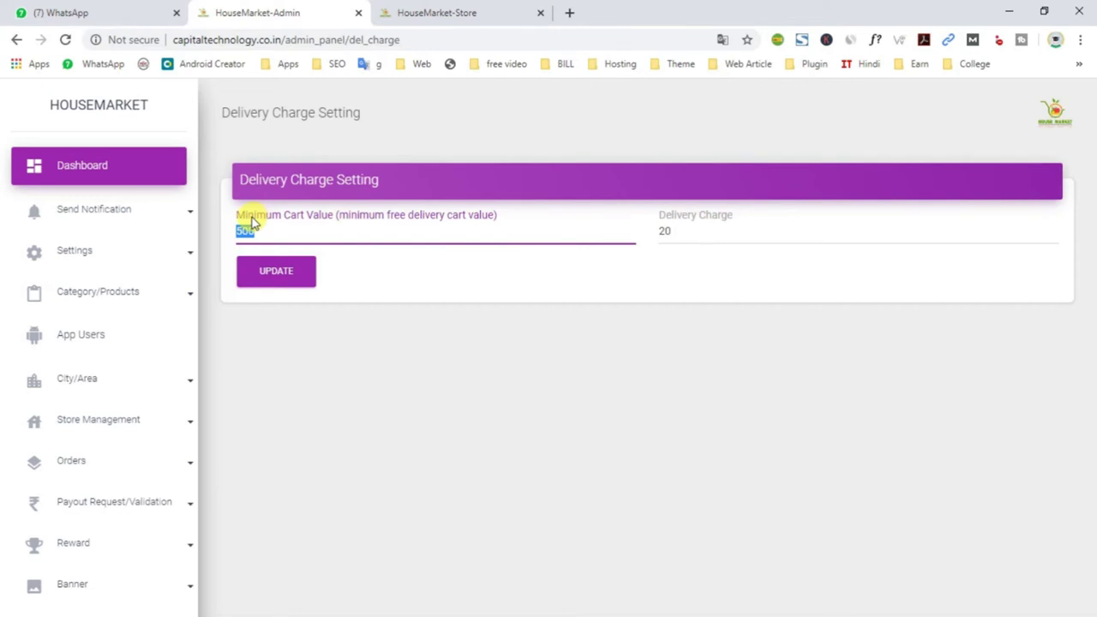
double_click(708, 230)
left_click(272, 233)
key("ctrl+a")
double_click(652, 230)
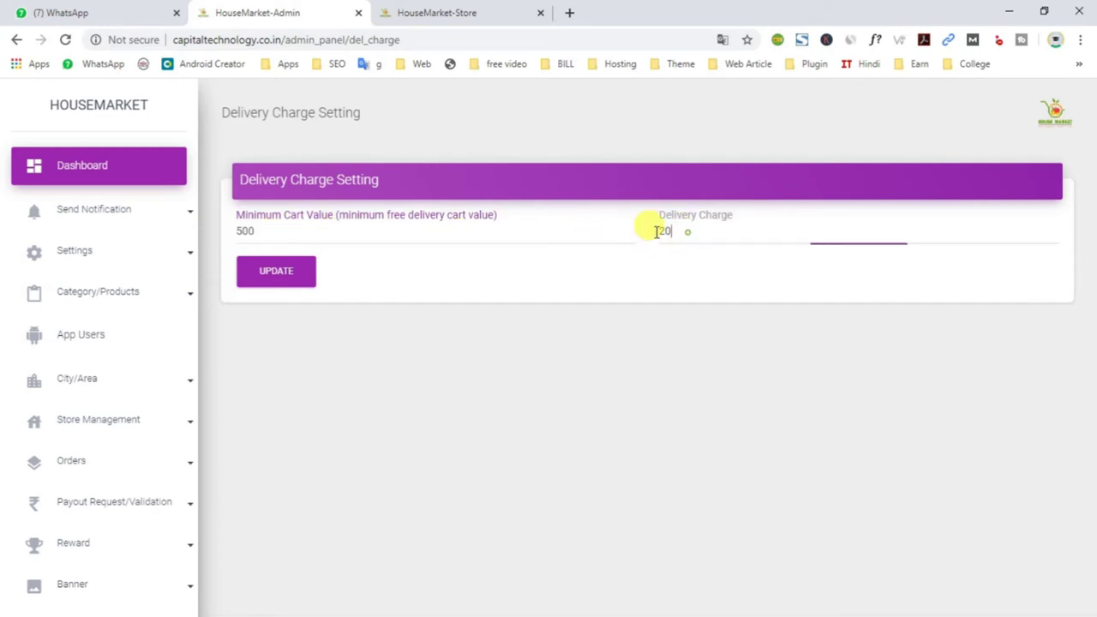
double_click(257, 230)
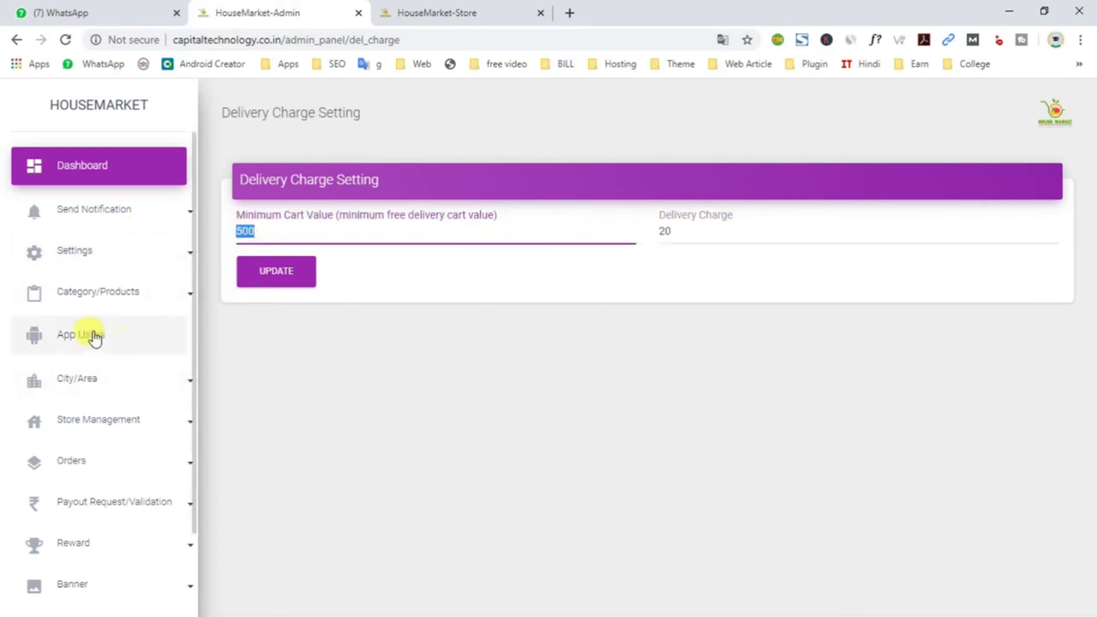
Step: View the time slot settings and open the list of cities
left_click(85, 251)
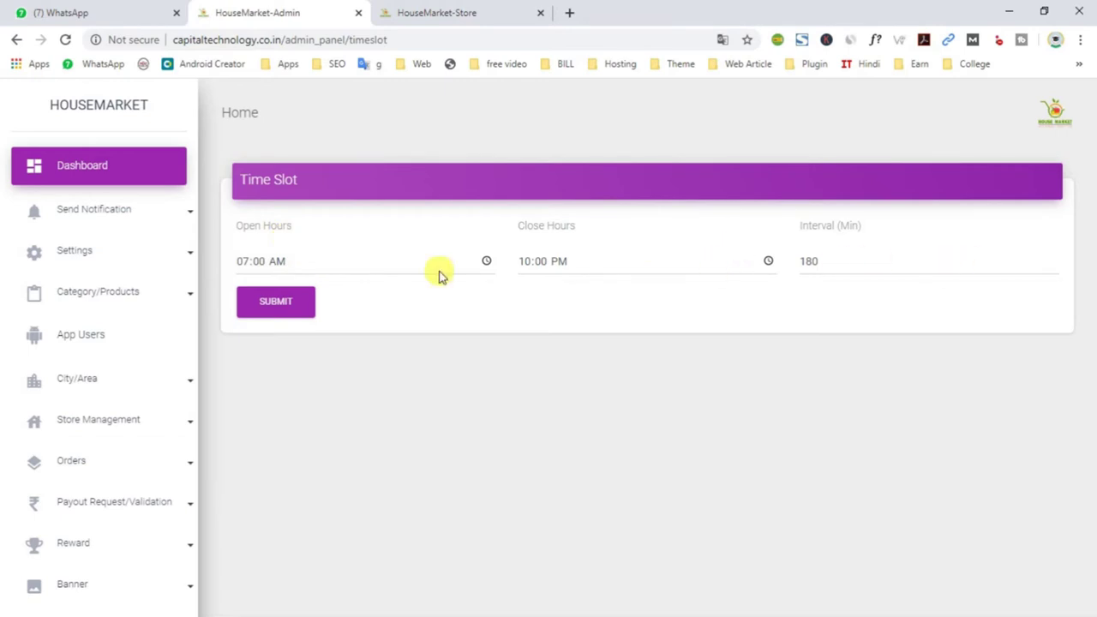
left_click(91, 383)
scroll(98, 386, "down", 2)
left_click(29, 286)
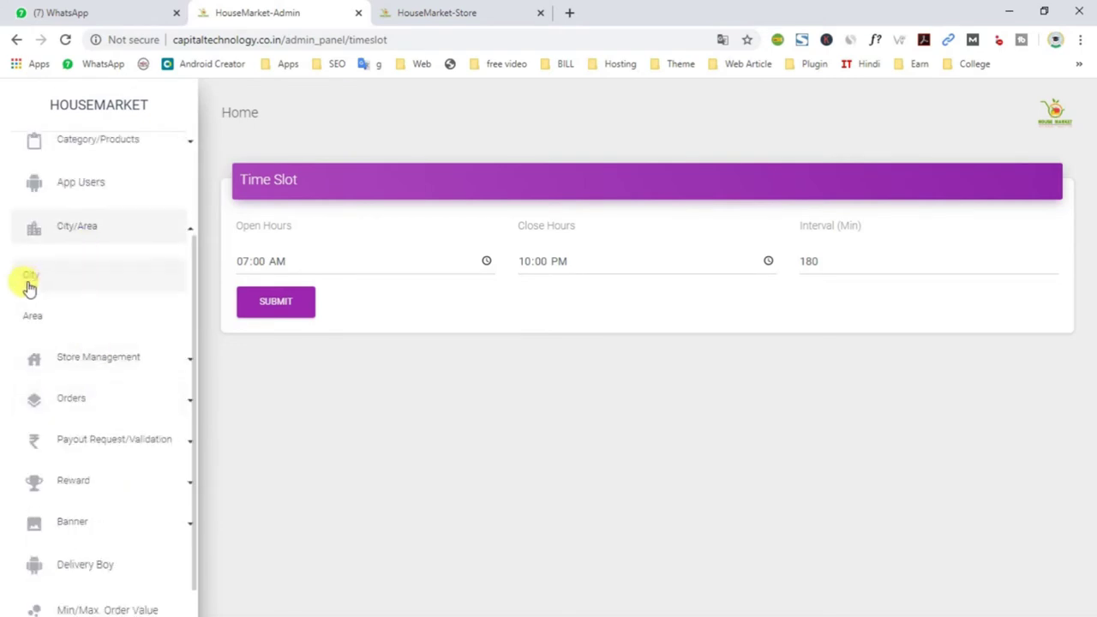
left_click(34, 316)
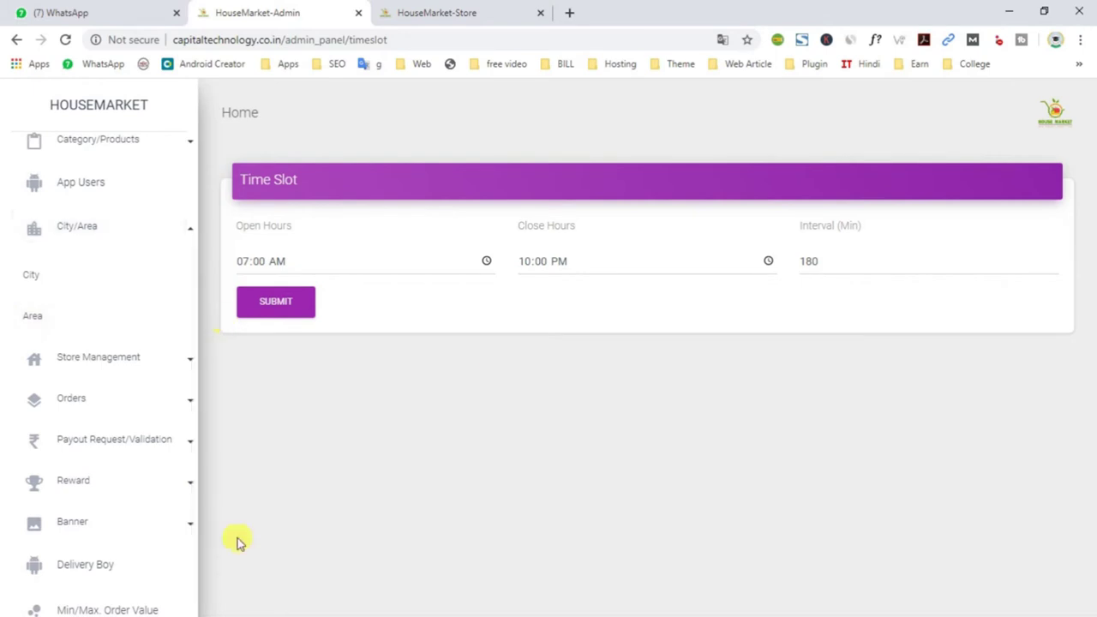
left_click(41, 273)
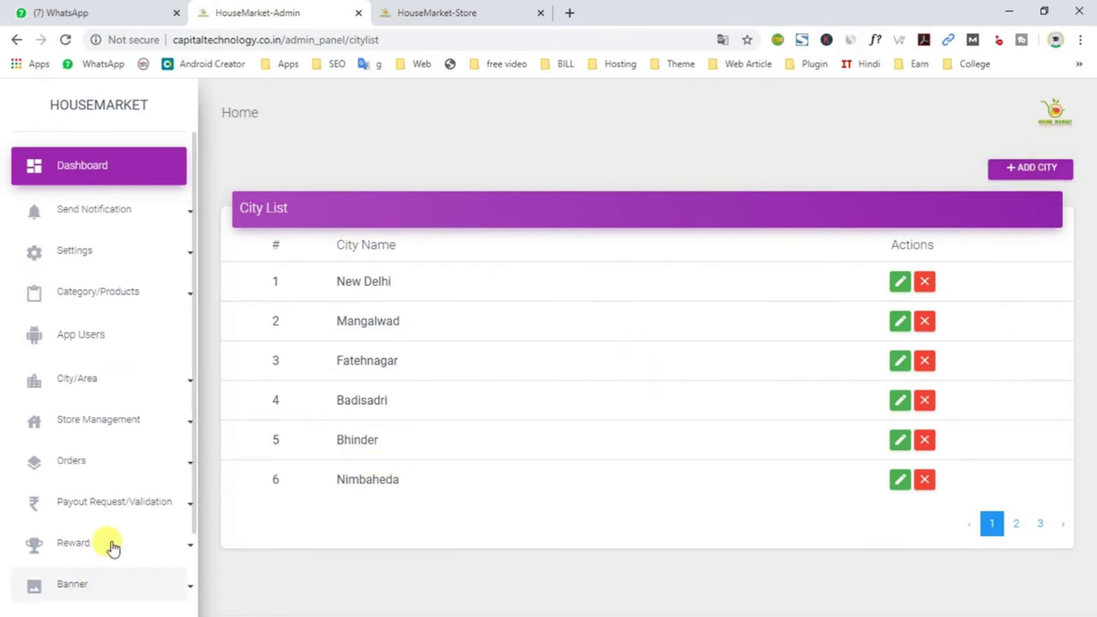
Step: Open the area list and review the society names in its first three rows
scroll(111, 514, "down", 2)
scroll(120, 377, "up", 2)
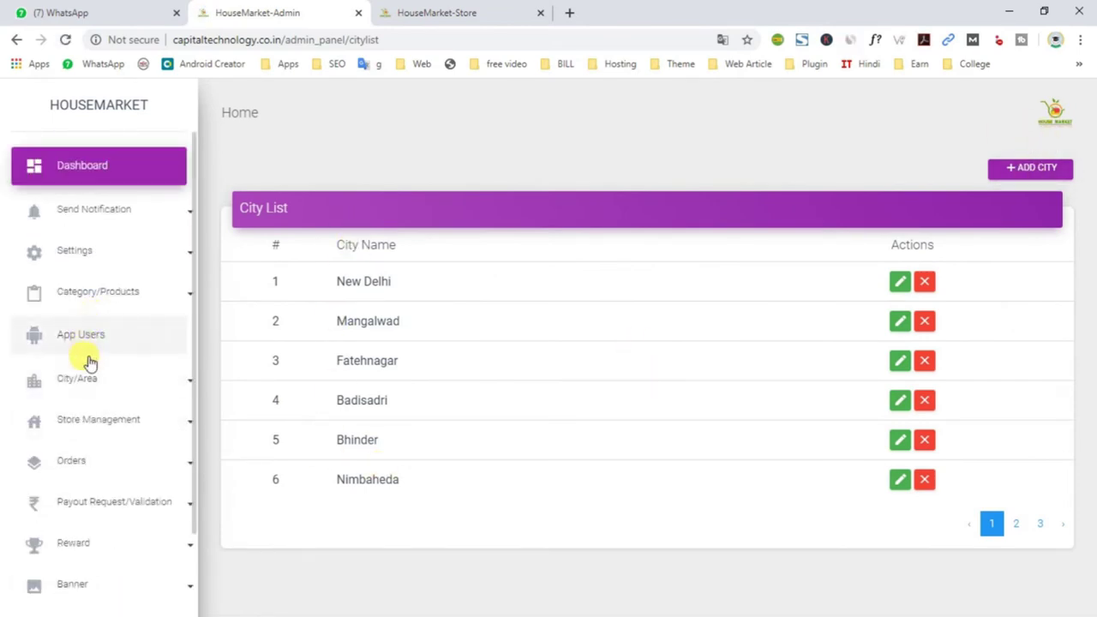
left_click(26, 380)
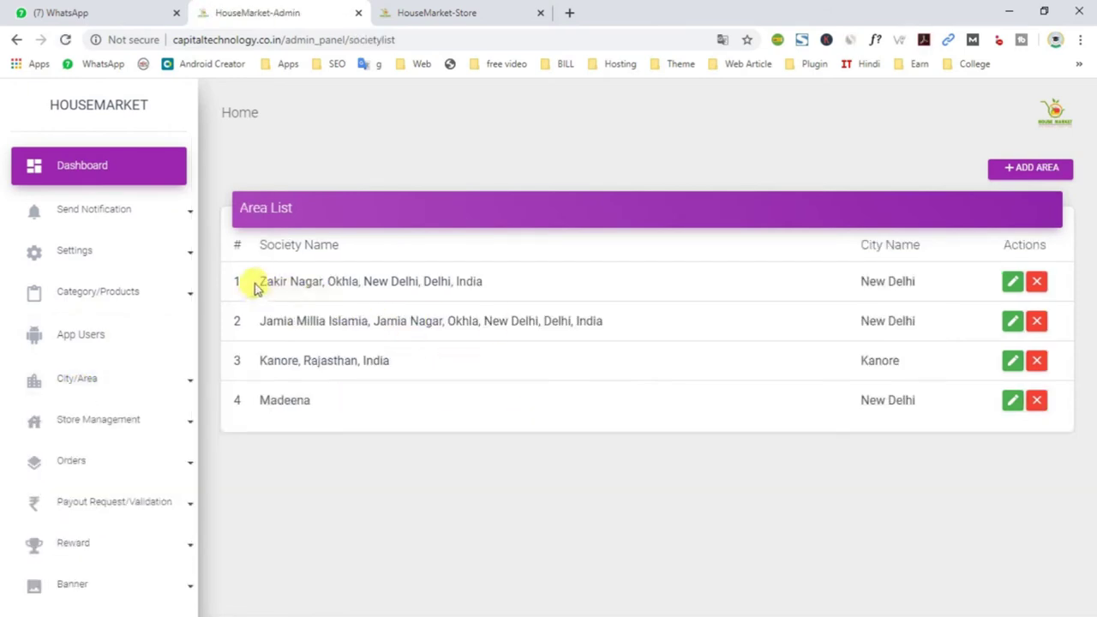
left_click_drag(255, 287, 522, 282)
left_click_drag(254, 339, 604, 321)
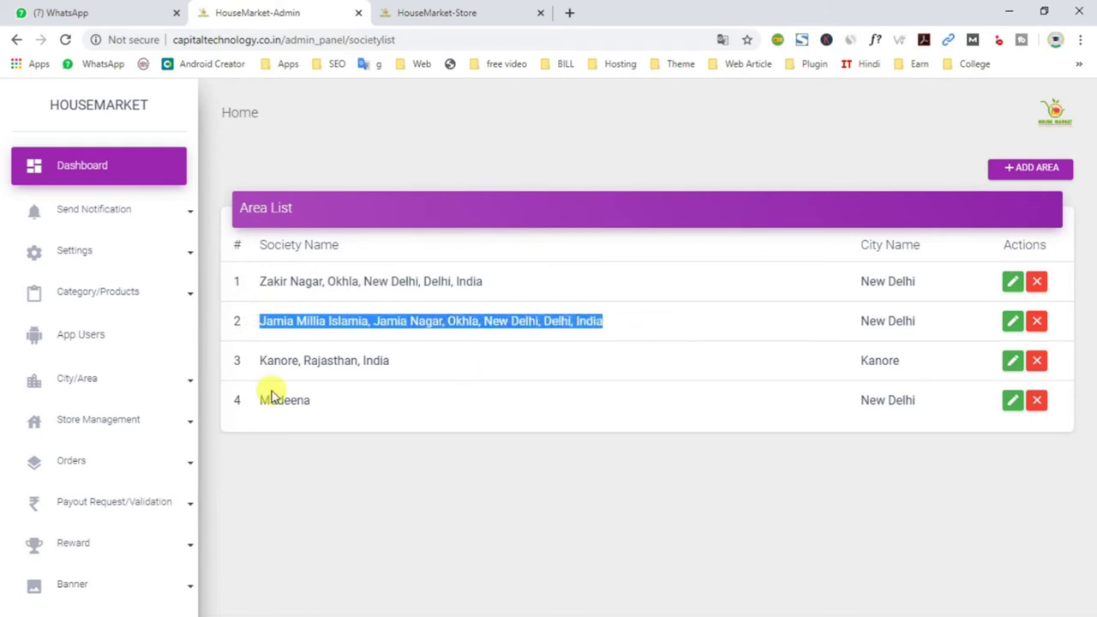
left_click_drag(254, 367, 480, 362)
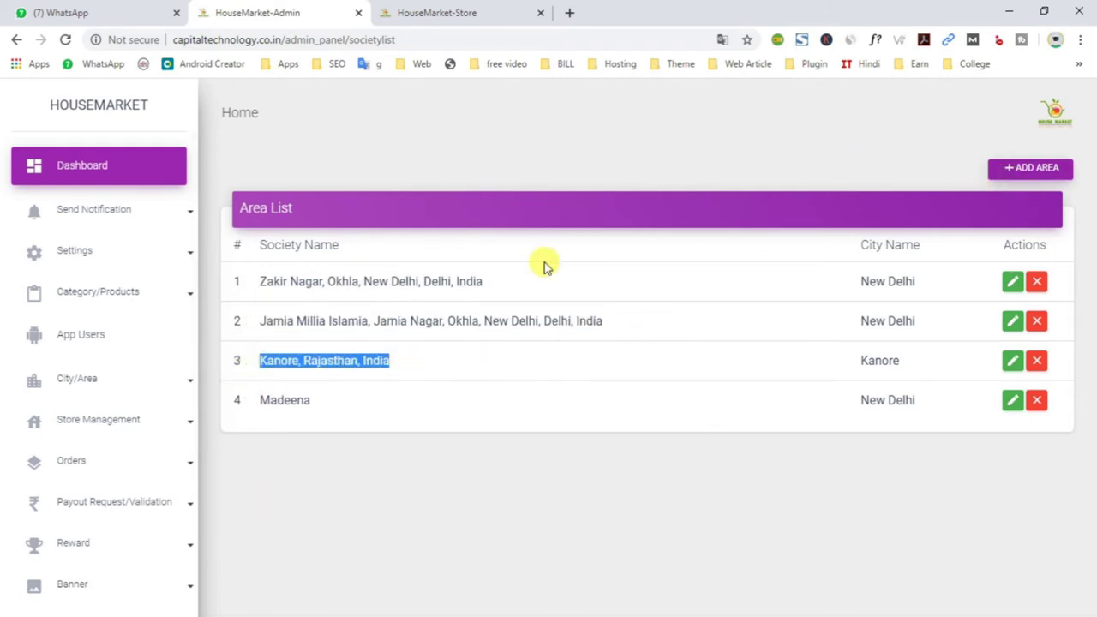
Step: Open the store list under store management and review the details of the listed stores
left_click(81, 383)
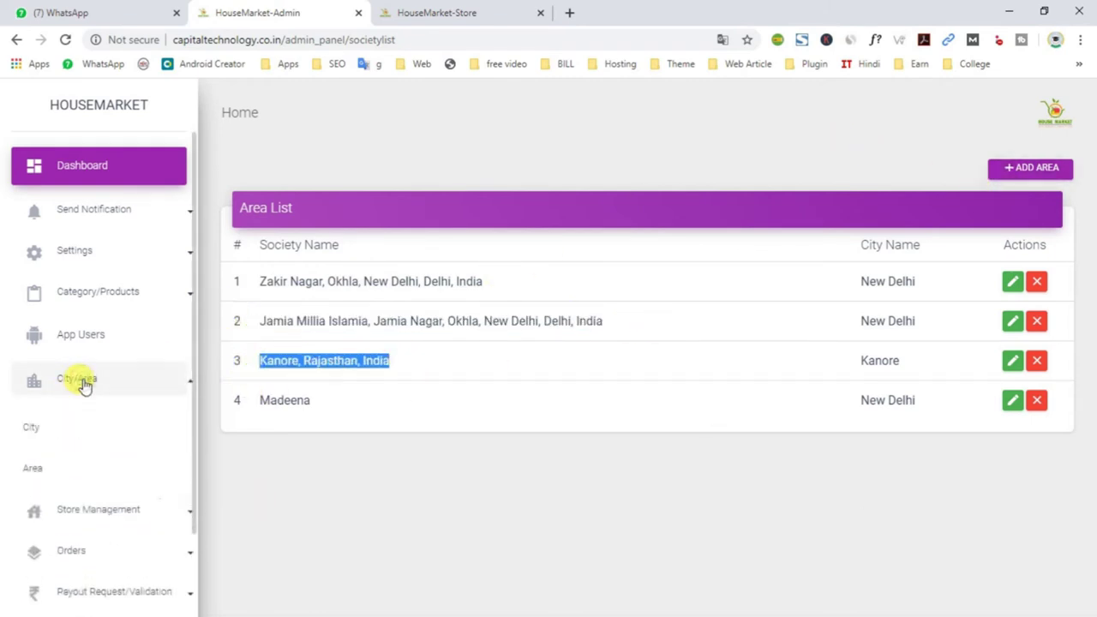
left_click(86, 514)
scroll(89, 514, "down", 3)
scroll(86, 514, "down", 4)
left_click(116, 214)
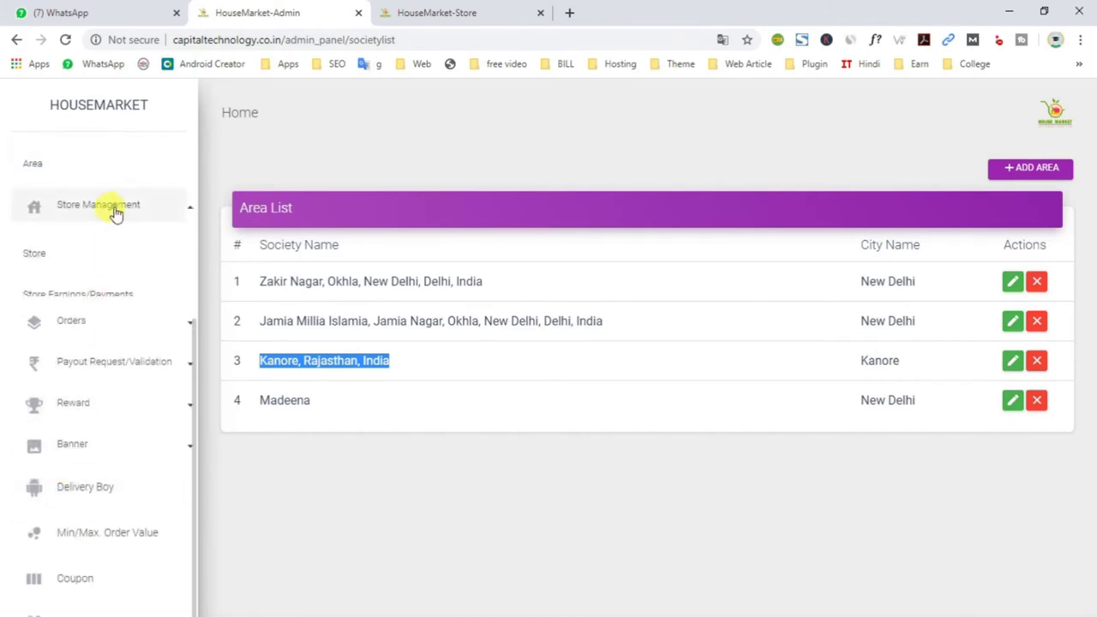
left_click(110, 214)
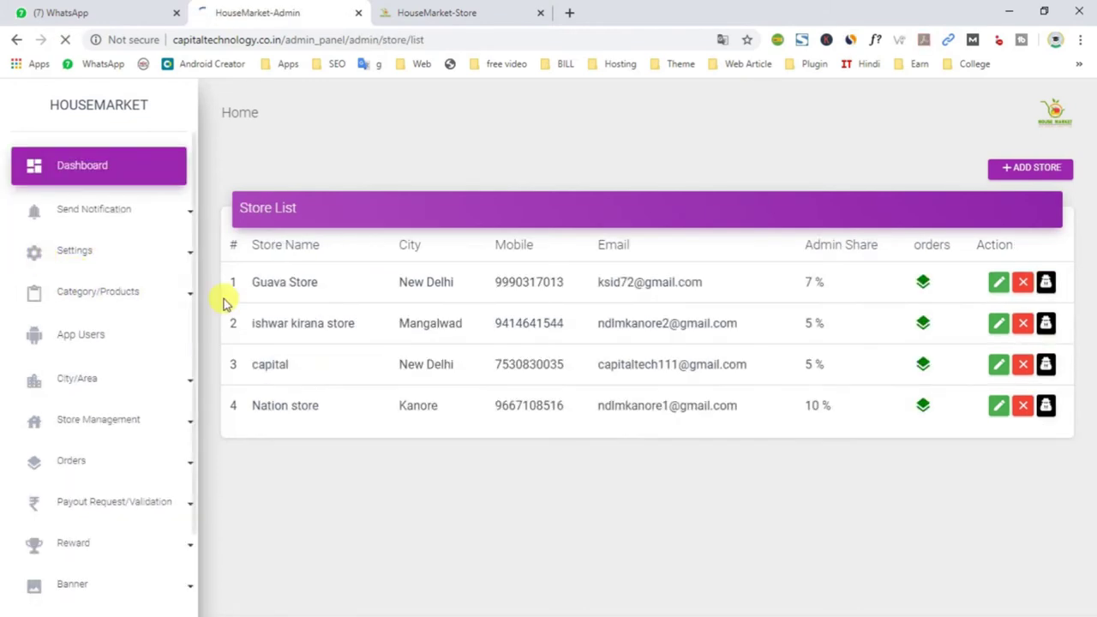
left_click_drag(254, 282, 893, 421)
left_click(717, 443)
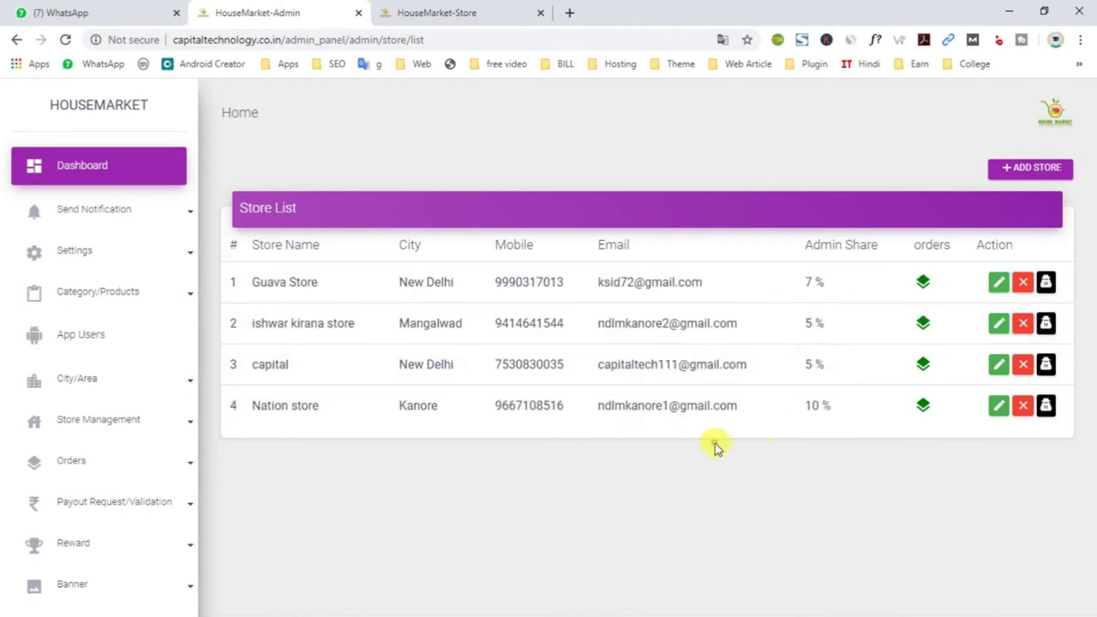
Step: Open the form for adding a store and go through its profile fields from store name to store address, leaving them empty
left_click(1016, 171)
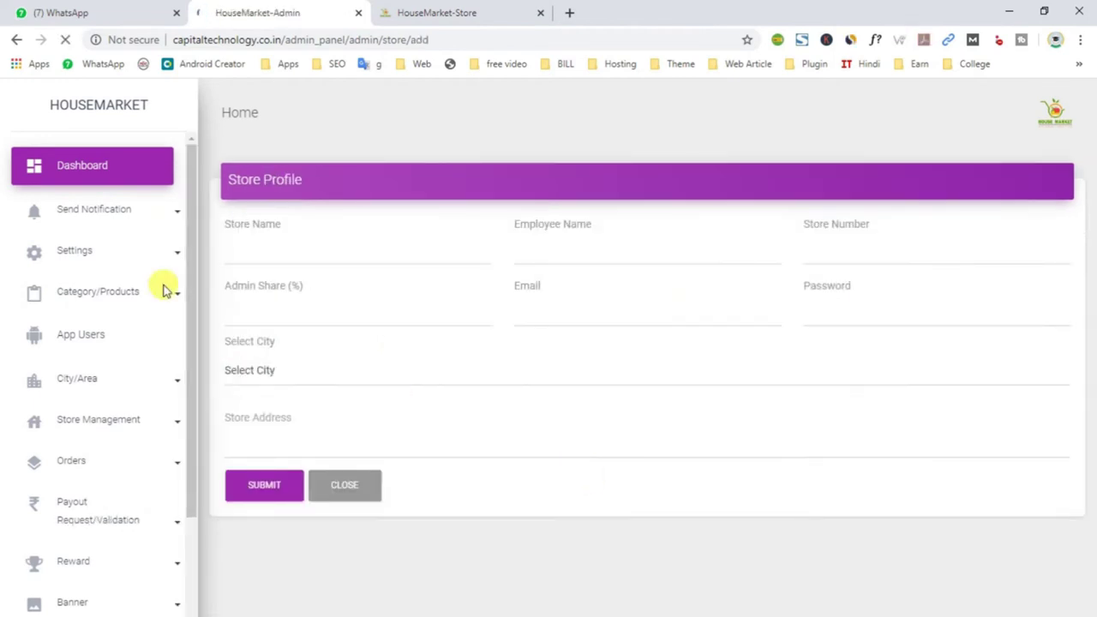
left_click(238, 251)
left_click(615, 235)
left_click(824, 228)
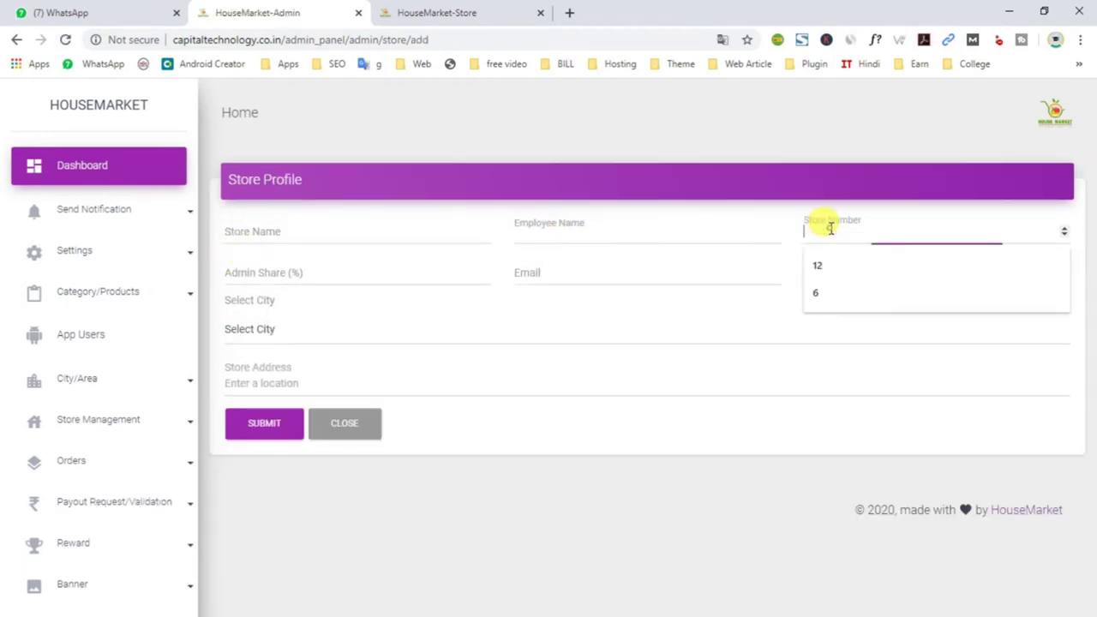
left_click(266, 260)
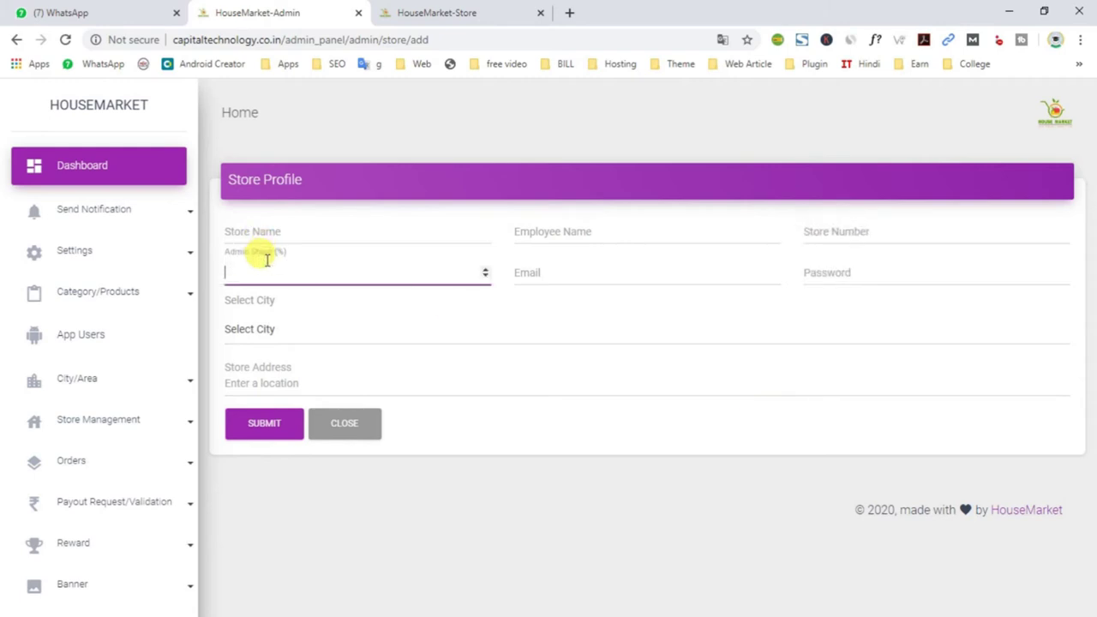
left_click(558, 269)
left_click(870, 265)
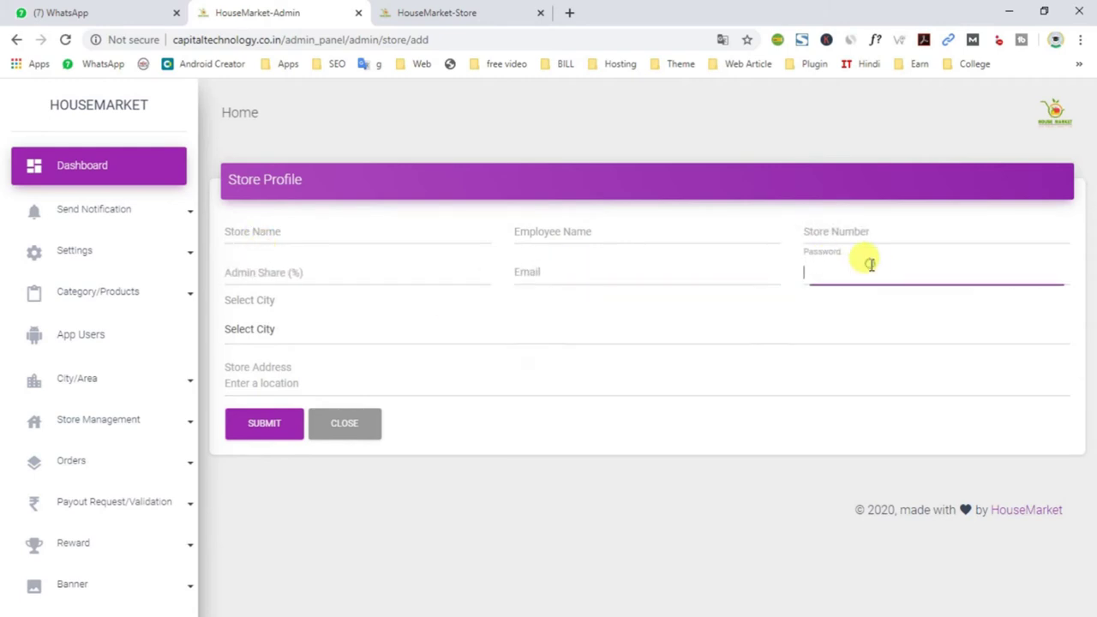
left_click(288, 336)
left_click(251, 581)
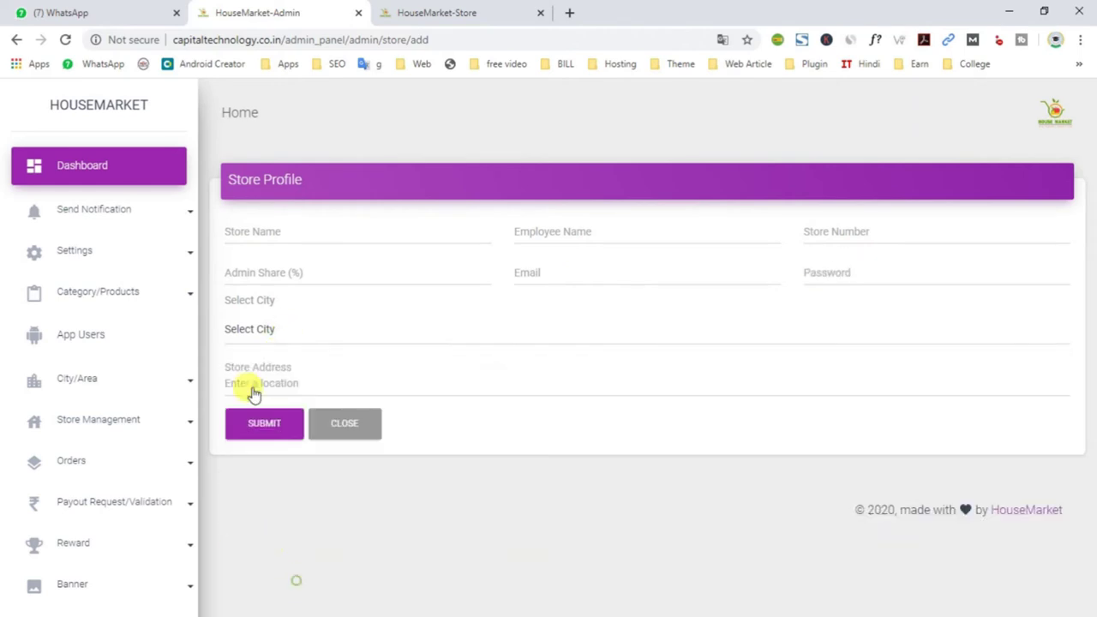
left_click(250, 387)
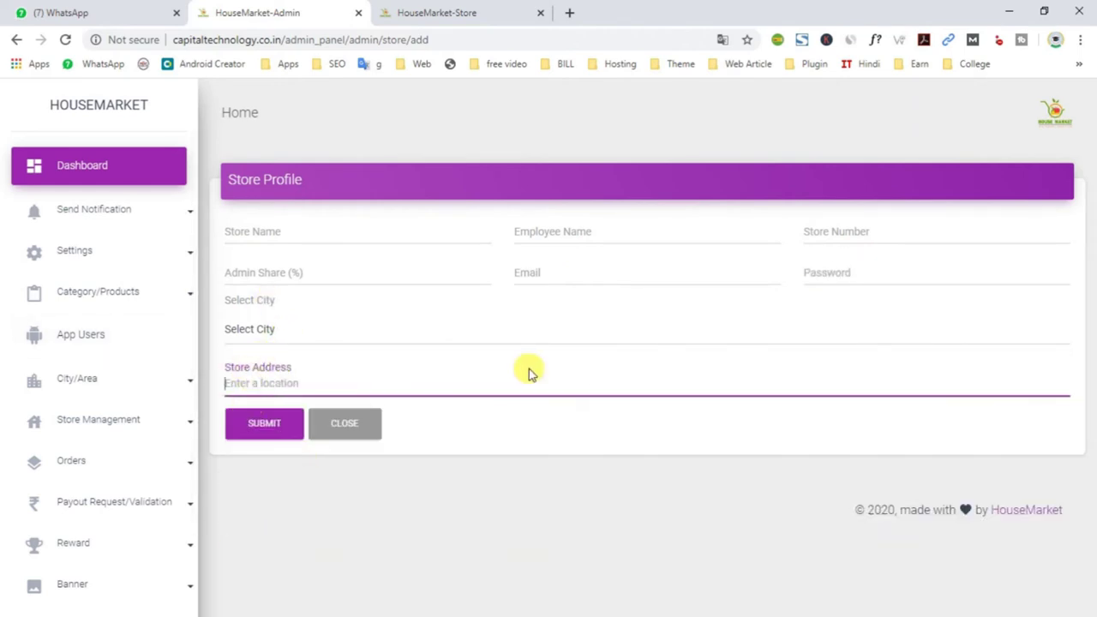
Step: Look through the city options in the store form without choosing one, and open the store earnings page under store management
left_click(254, 330)
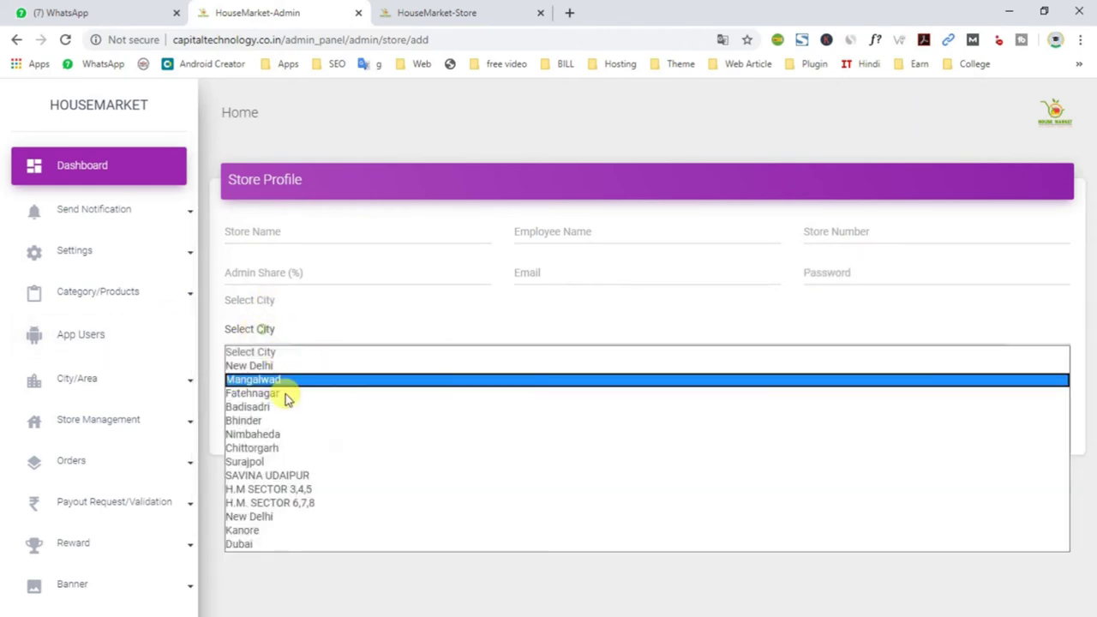
left_click(302, 572)
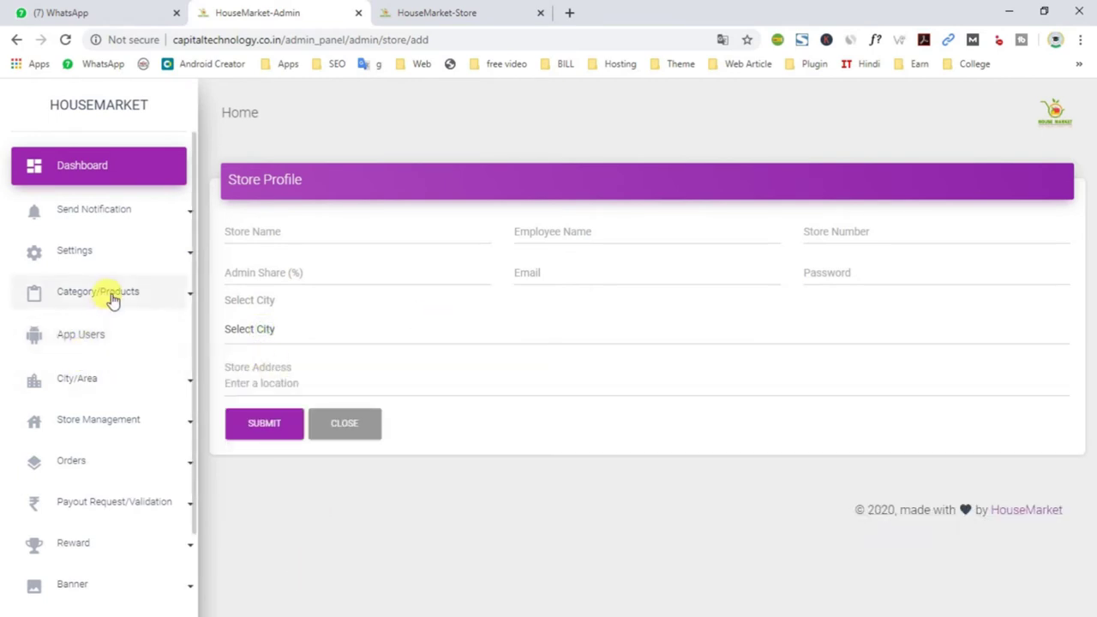
left_click(109, 388)
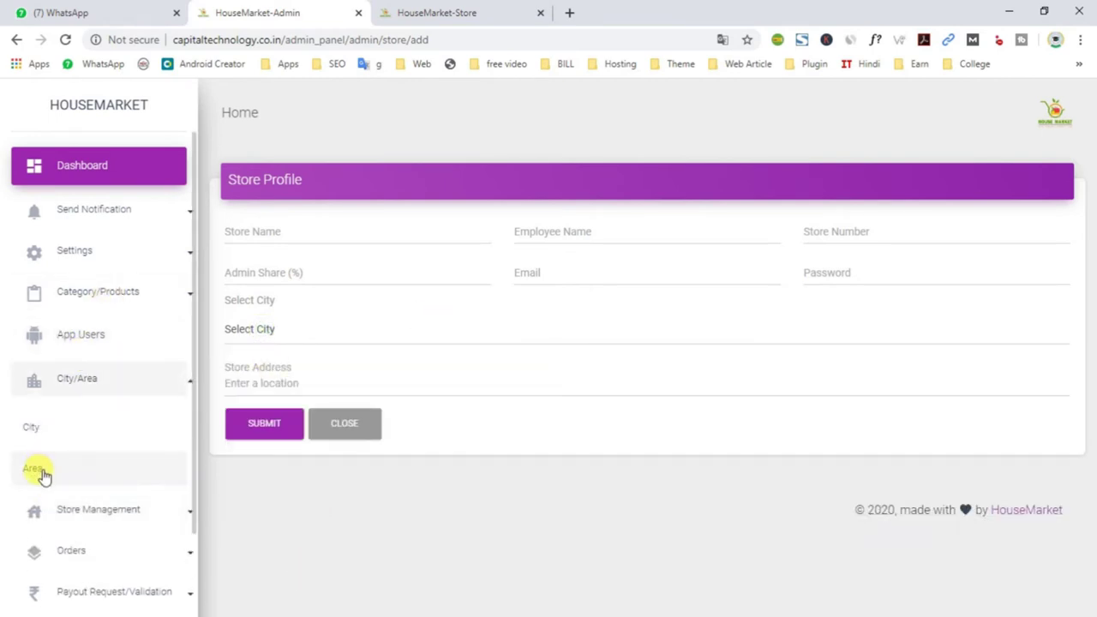
left_click(103, 509)
scroll(107, 517, "down", 2)
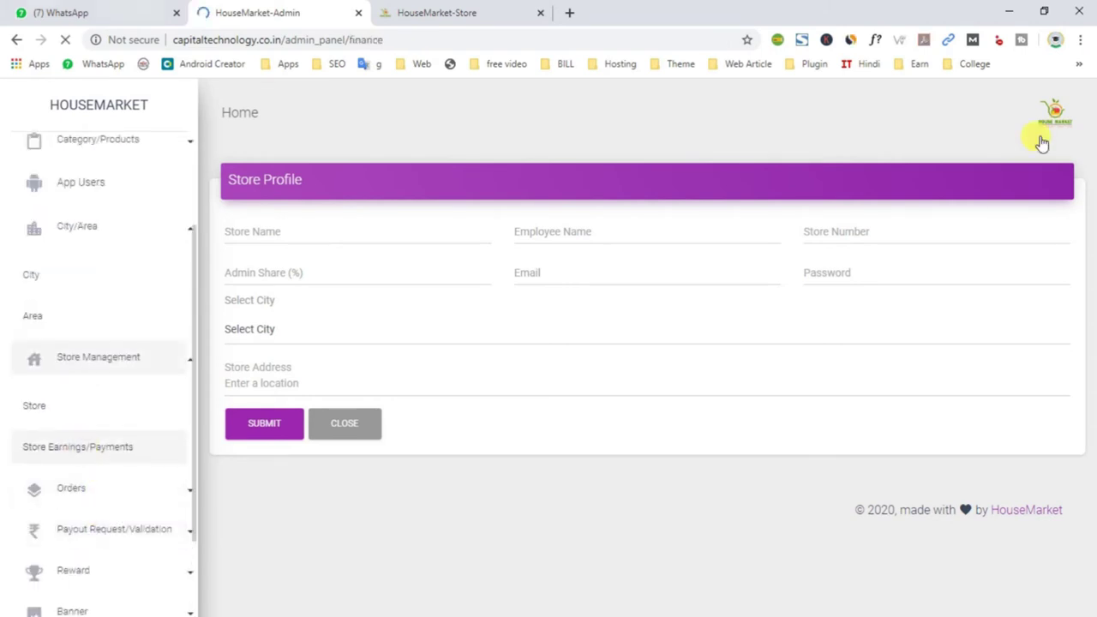
Step: Review the Guava Store row in the store earnings table, from the store name and address to its total revenue
left_click_drag(257, 249, 982, 272)
left_click(639, 290)
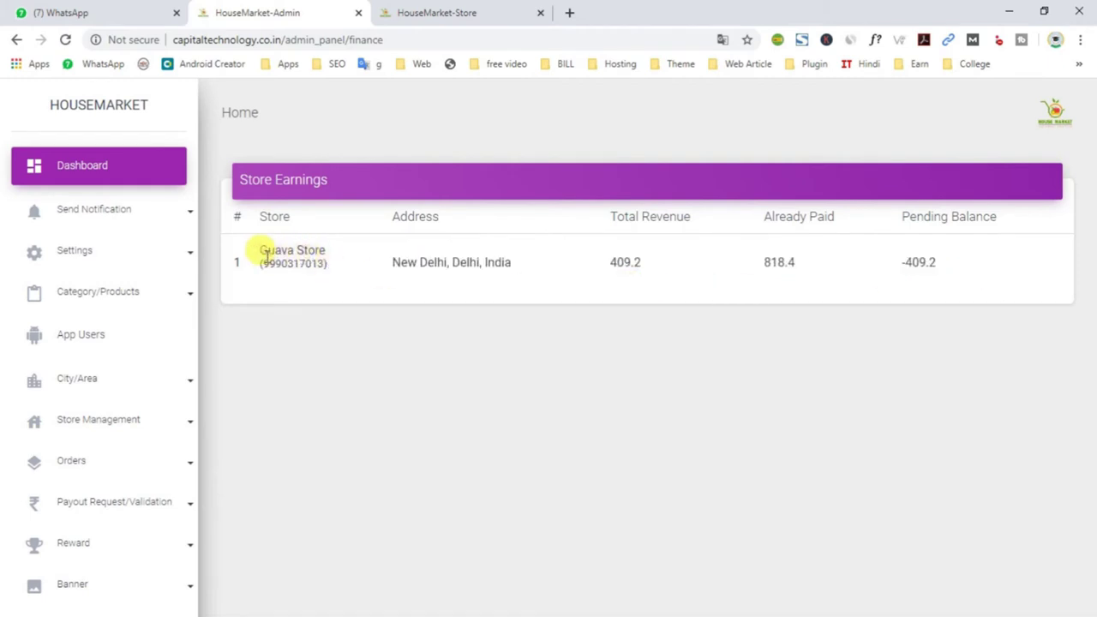
left_click_drag(259, 251, 814, 263)
left_click_drag(604, 262, 668, 268)
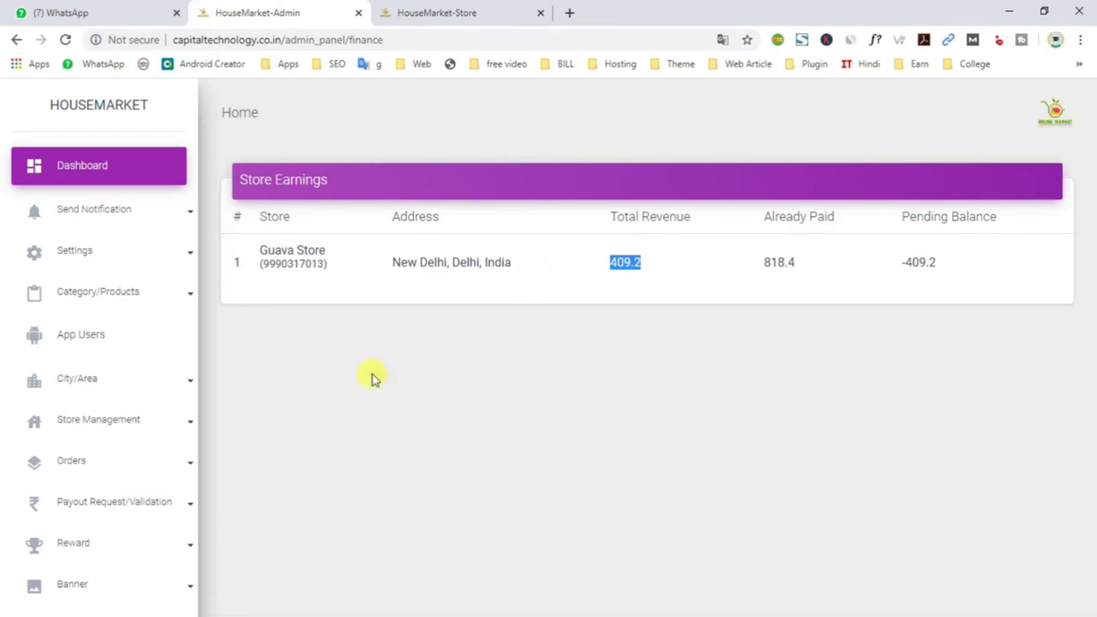
Step: Open the store payout request page and review its list of requests
left_click(120, 507)
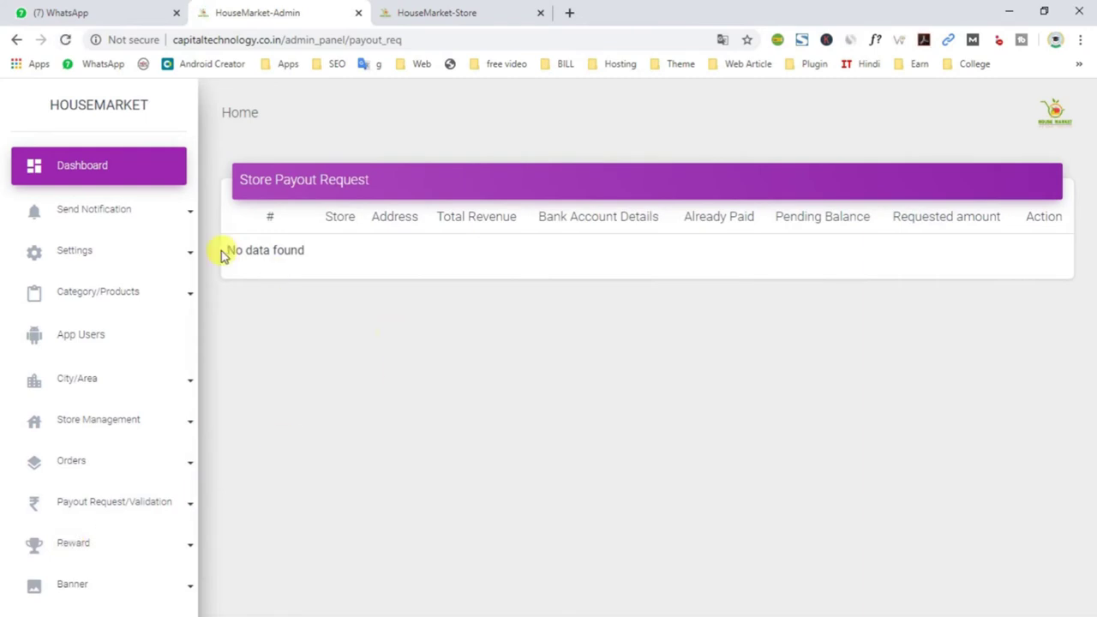
left_click_drag(221, 254, 560, 243)
left_click(525, 264)
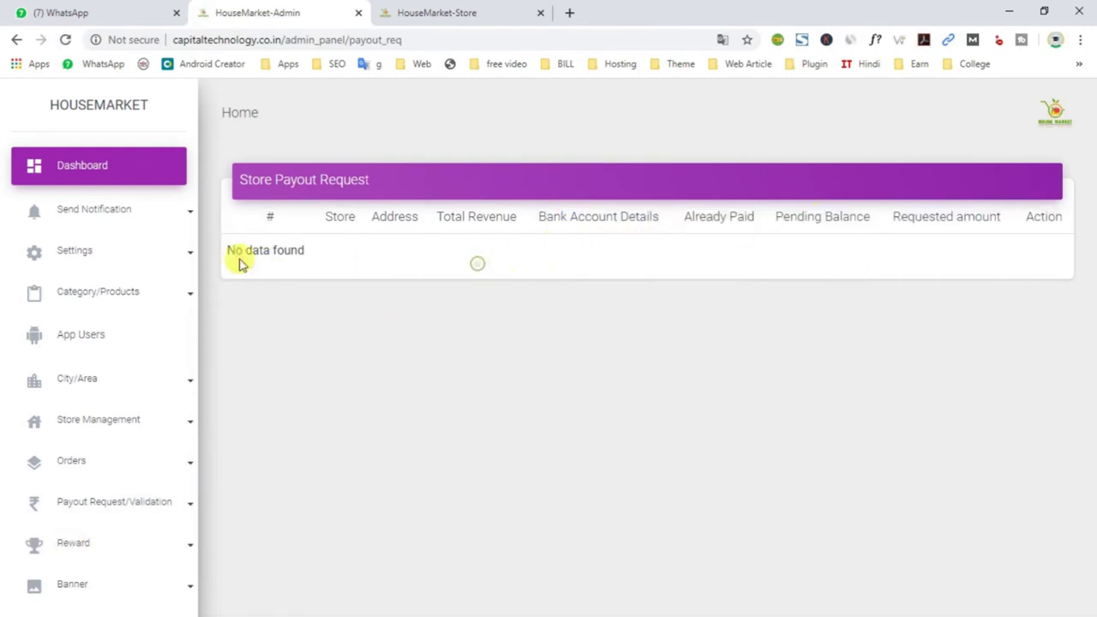
Step: Open the payout request validation page and examine the minimum amount and minimum days fields
left_click(120, 507)
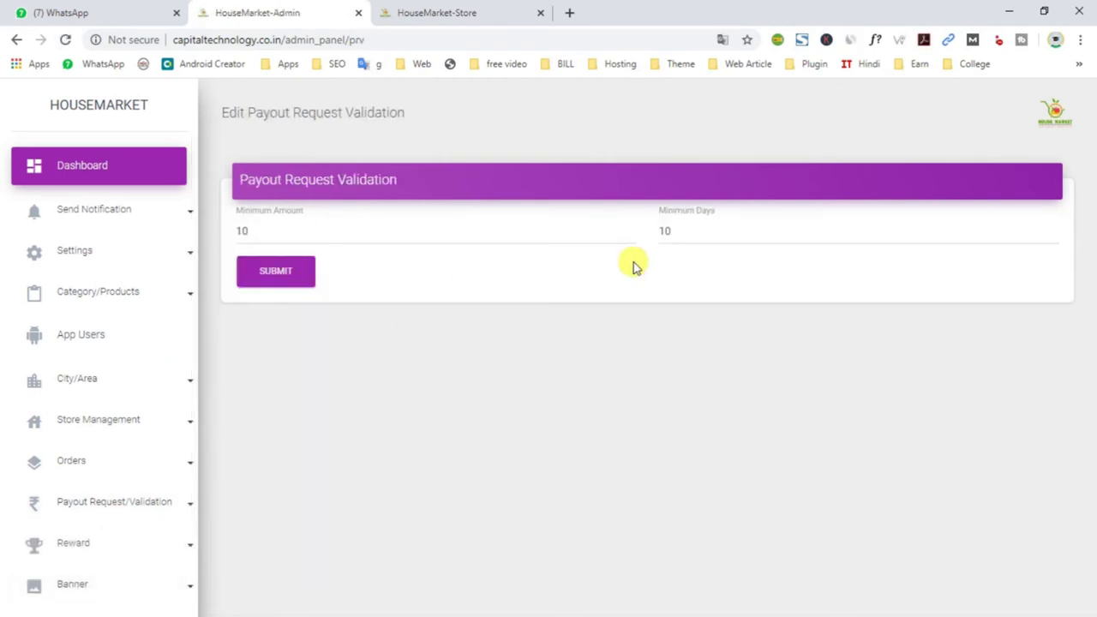
left_click_drag(296, 229, 219, 236)
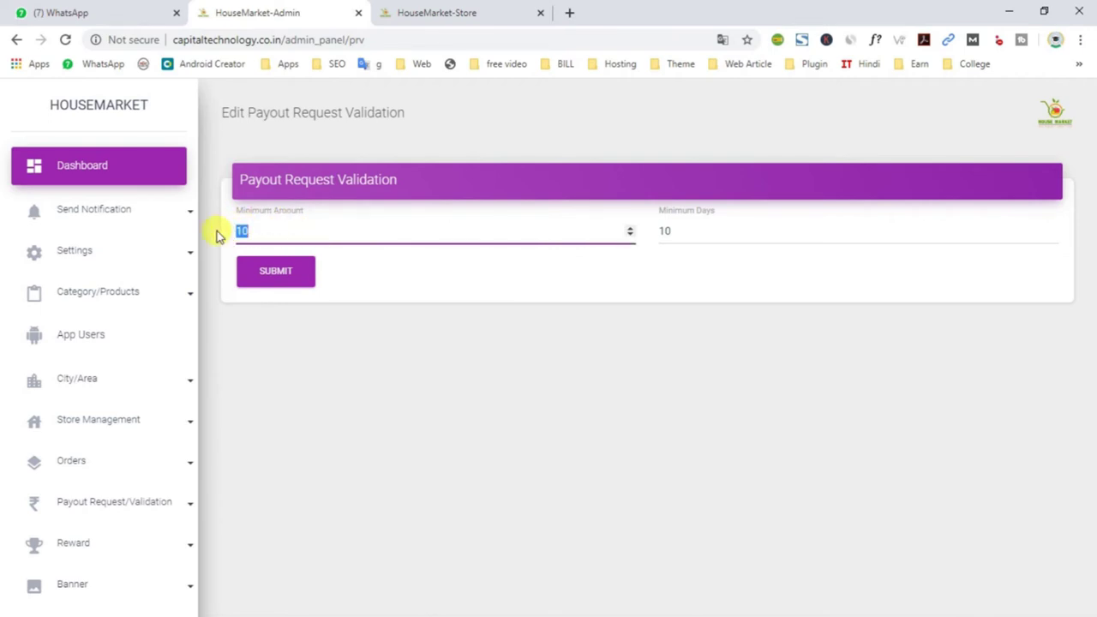
left_click_drag(690, 225, 656, 233)
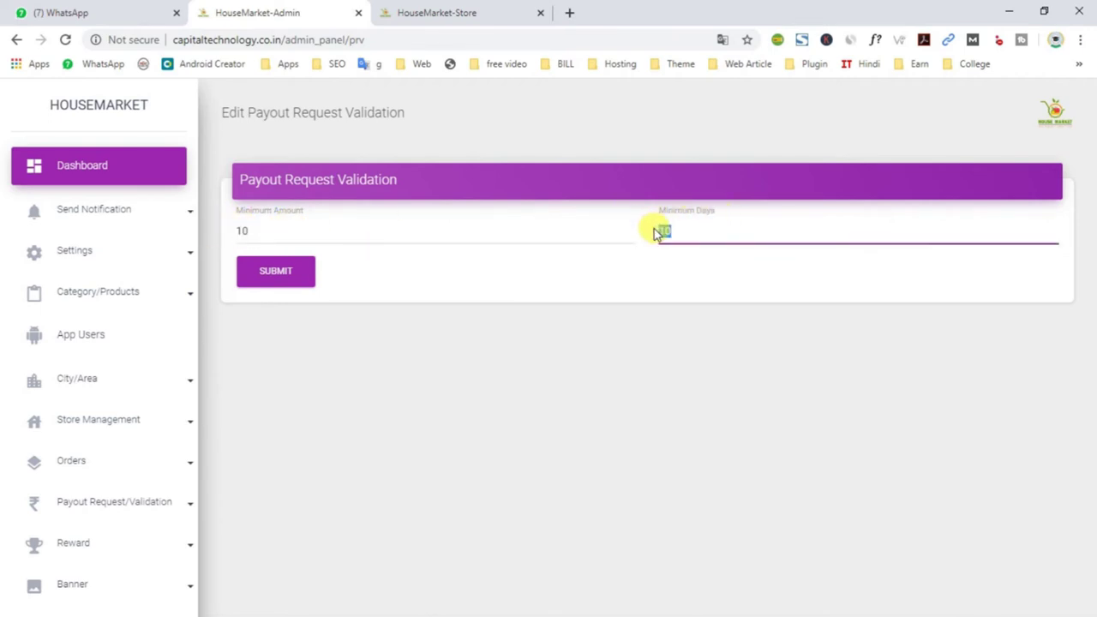
left_click_drag(270, 228, 236, 233)
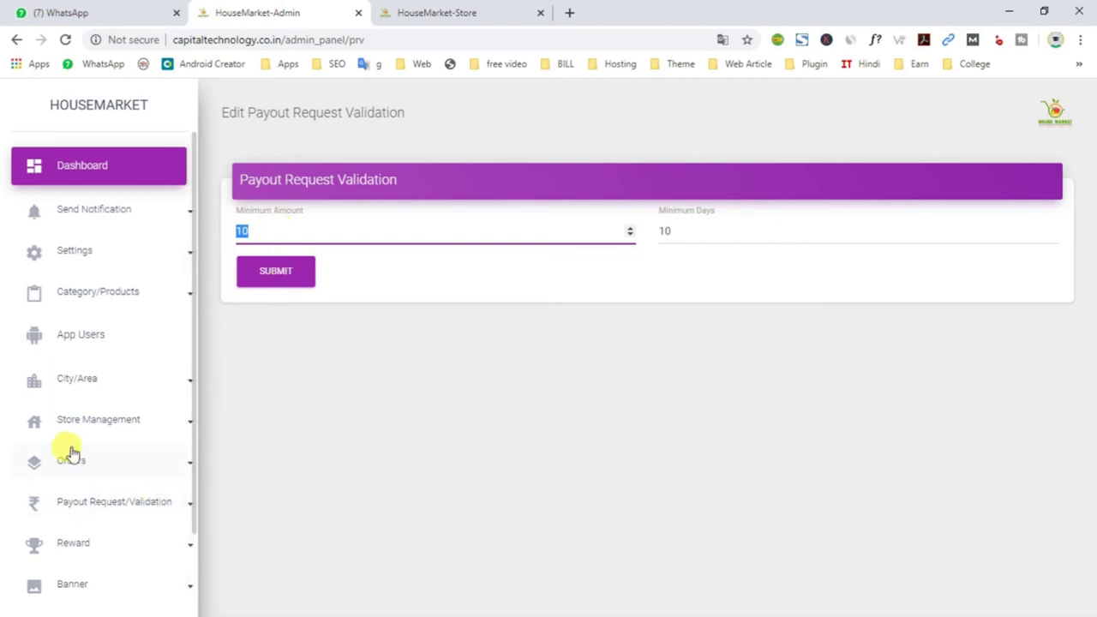
Step: View the list of orders cancelled by stores, and open the completed orders list
left_click(36, 429)
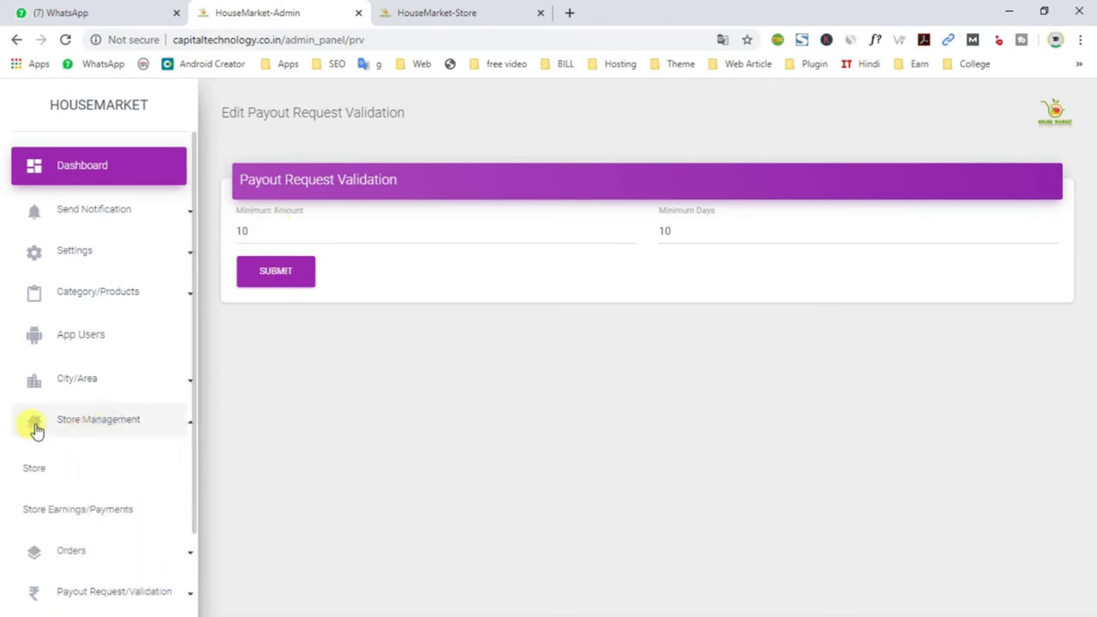
left_click(77, 559)
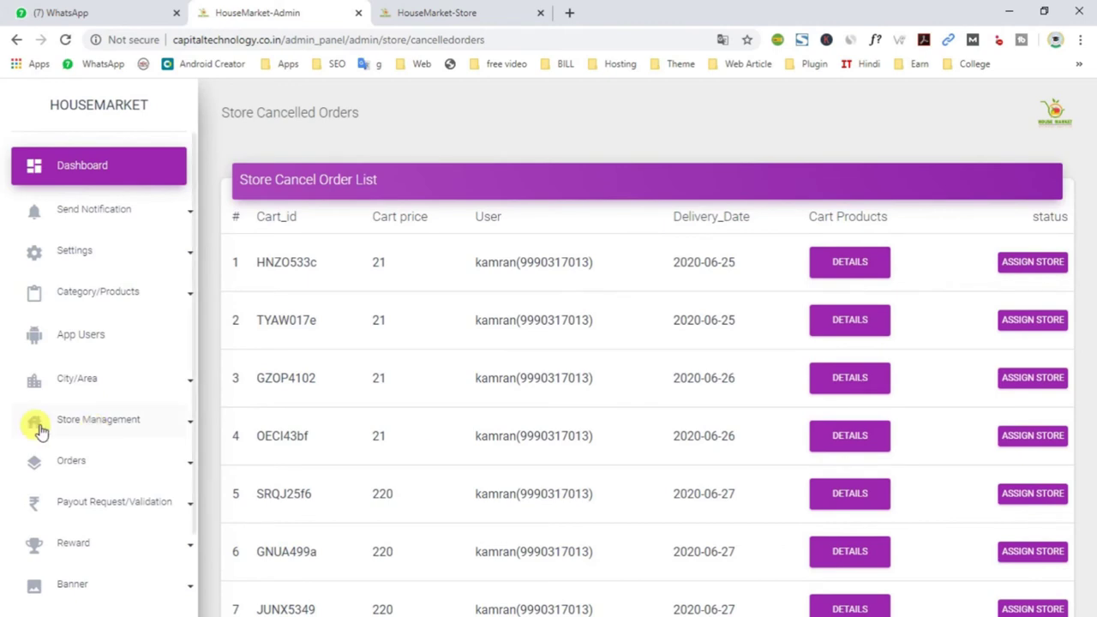
scroll(161, 450, "down", 1)
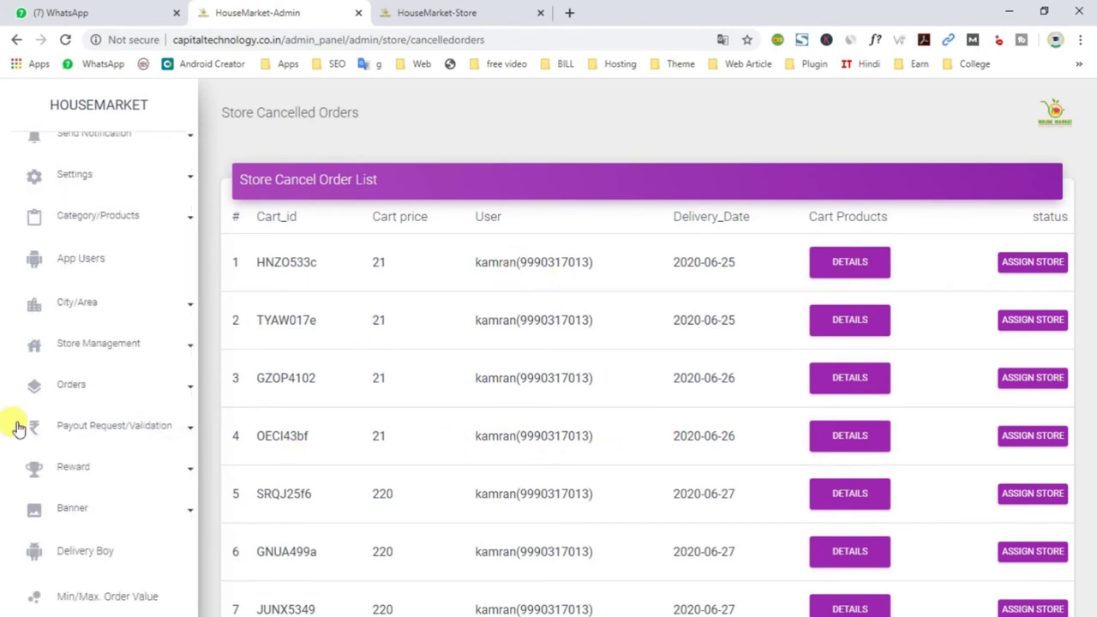
left_click(123, 355)
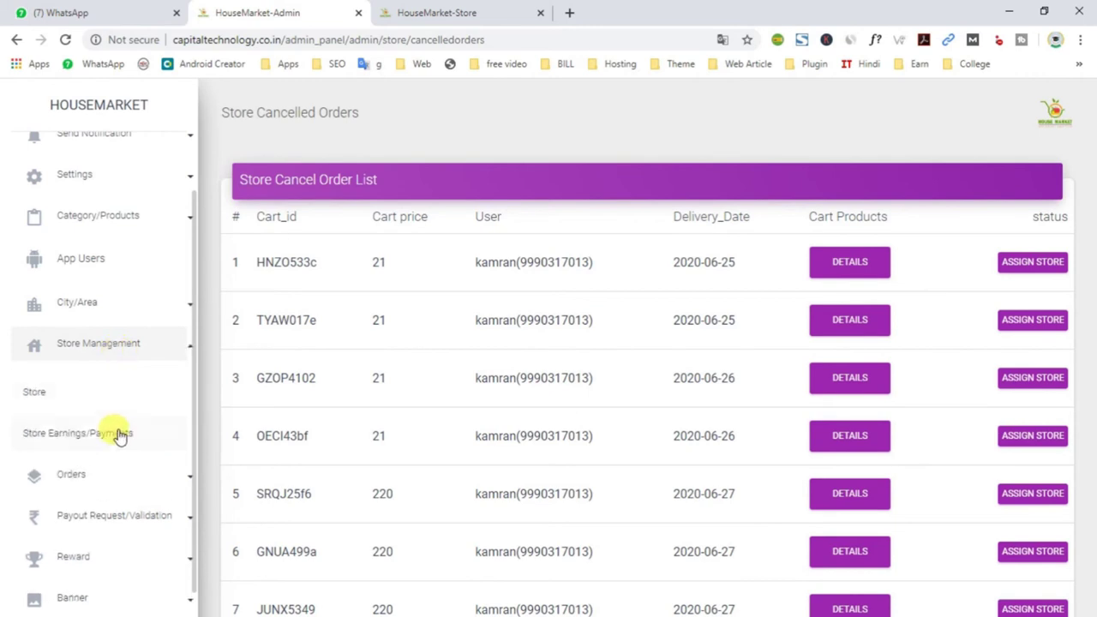
left_click(93, 480)
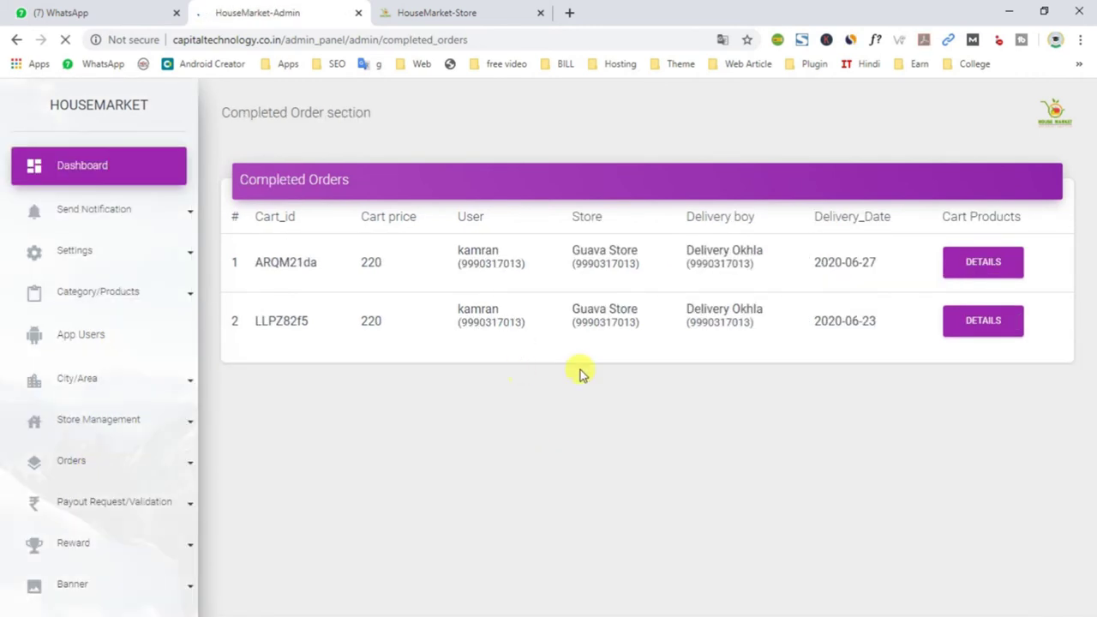
Step: Open the pending orders list and look through its entries
left_click(105, 459)
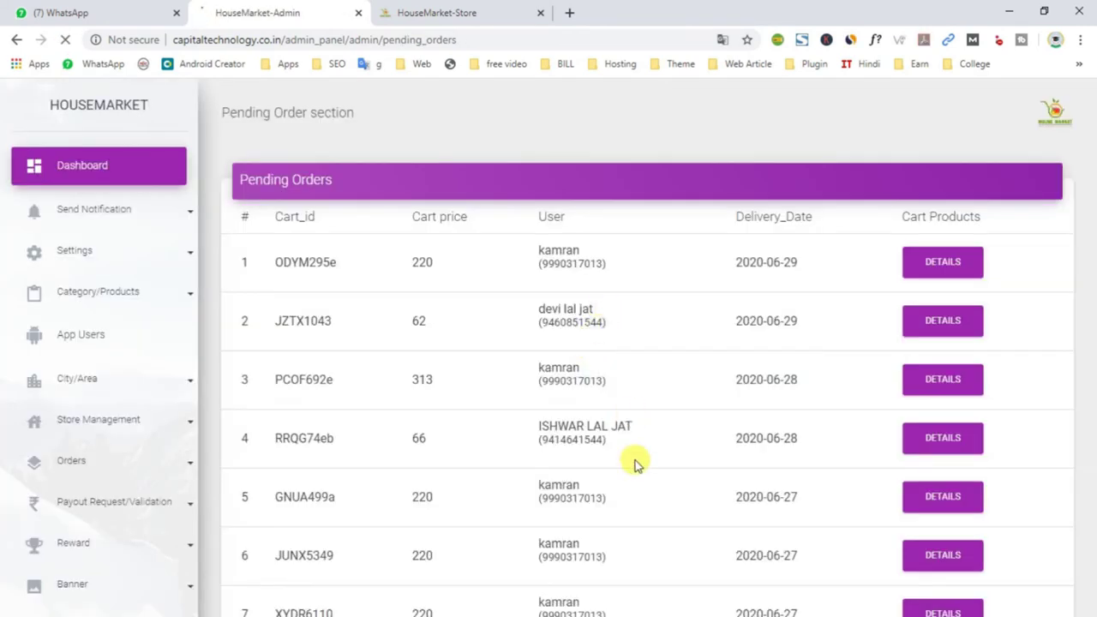
scroll(598, 439, "down", 3)
scroll(649, 380, "down", 2)
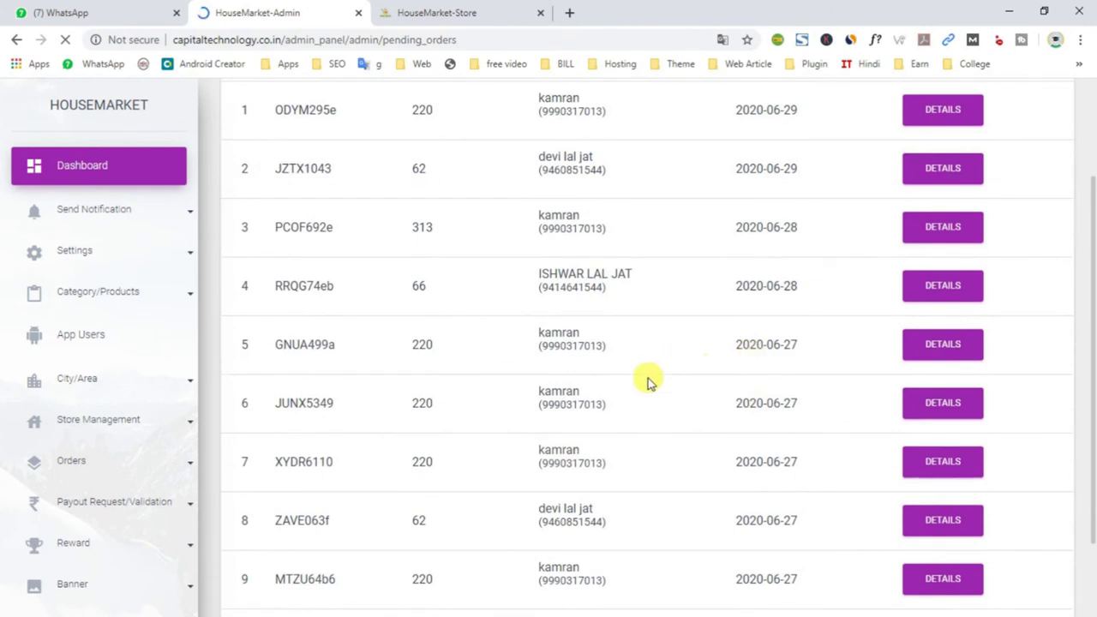
Step: Open the reward list and examine the reward points given for the first cart value
scroll(118, 490, "down", 1)
scroll(118, 490, "down", 1)
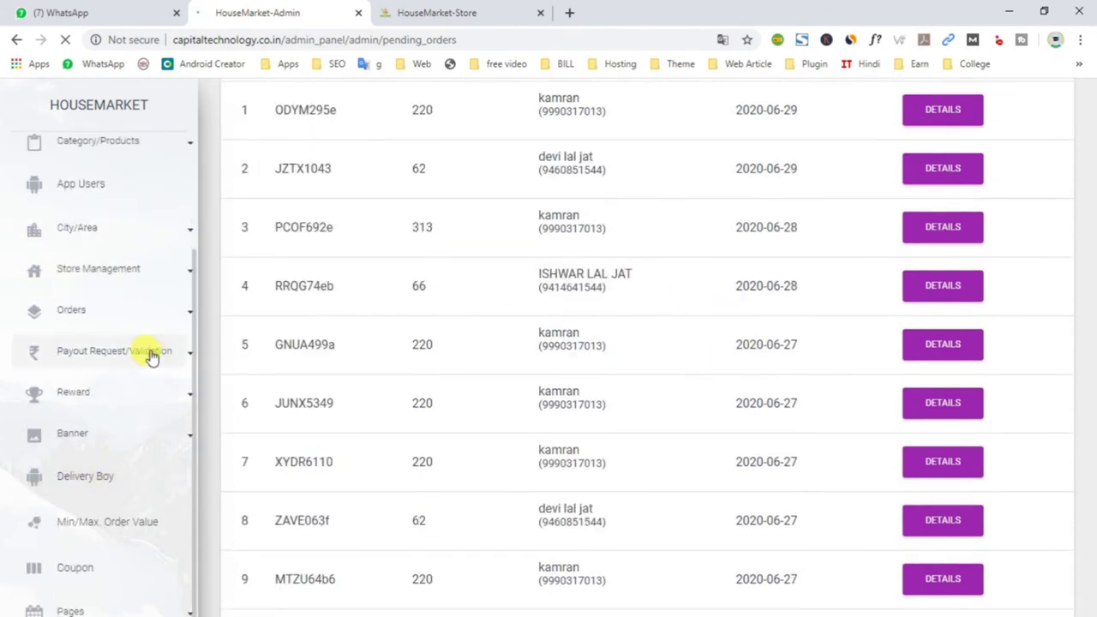
left_click(101, 365)
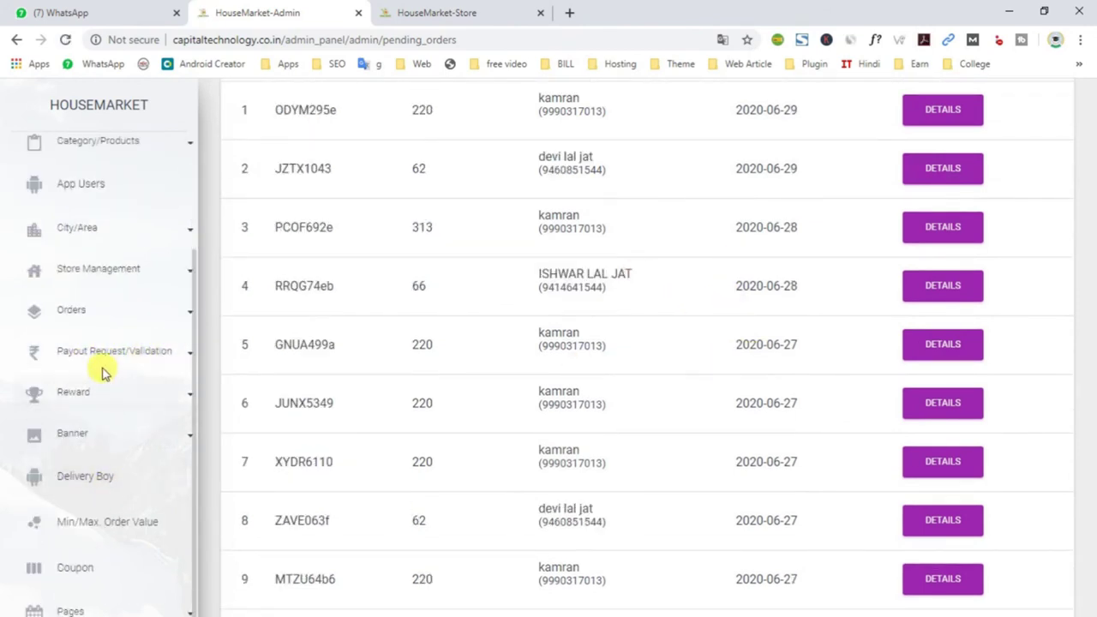
left_click(84, 490)
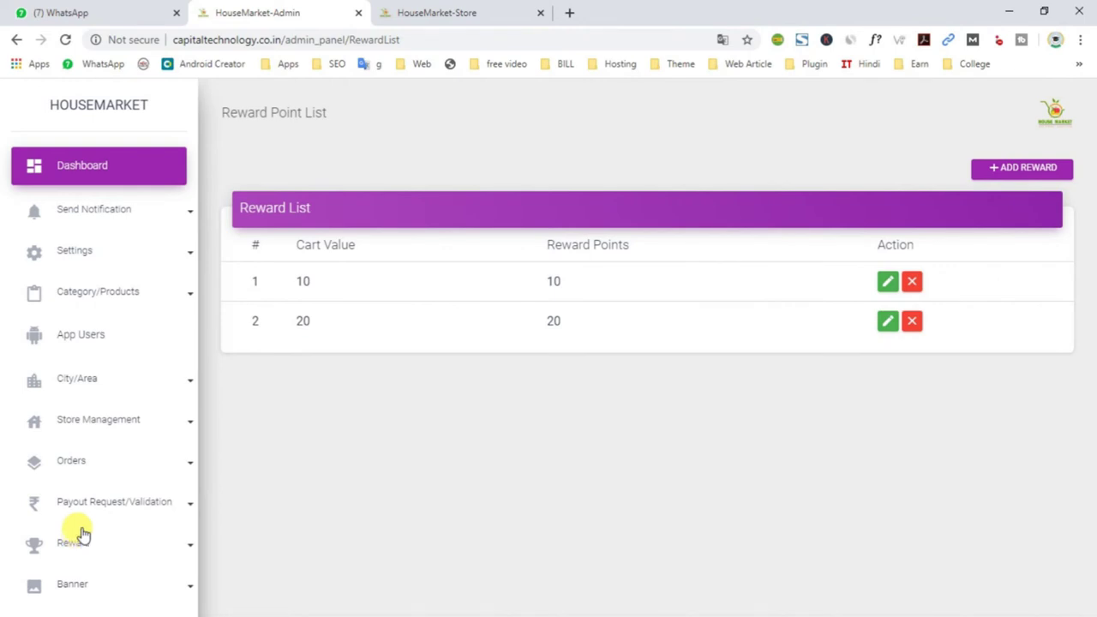
left_click_drag(546, 283, 565, 285)
Step: Open the redeem values page and examine the reward points and value fields
left_click(90, 548)
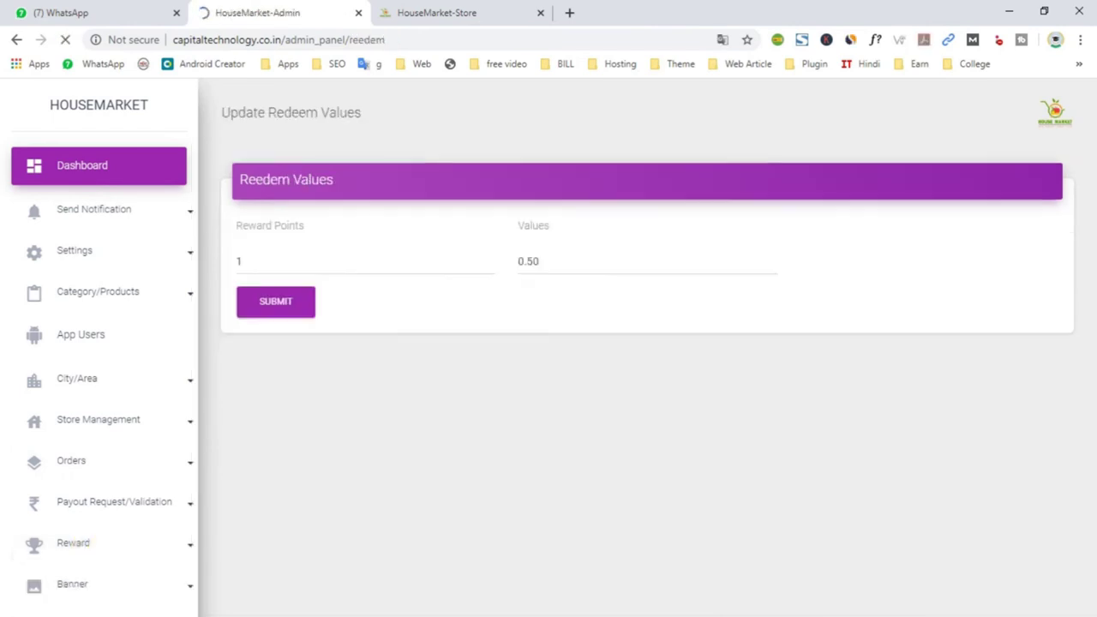
left_click(250, 252)
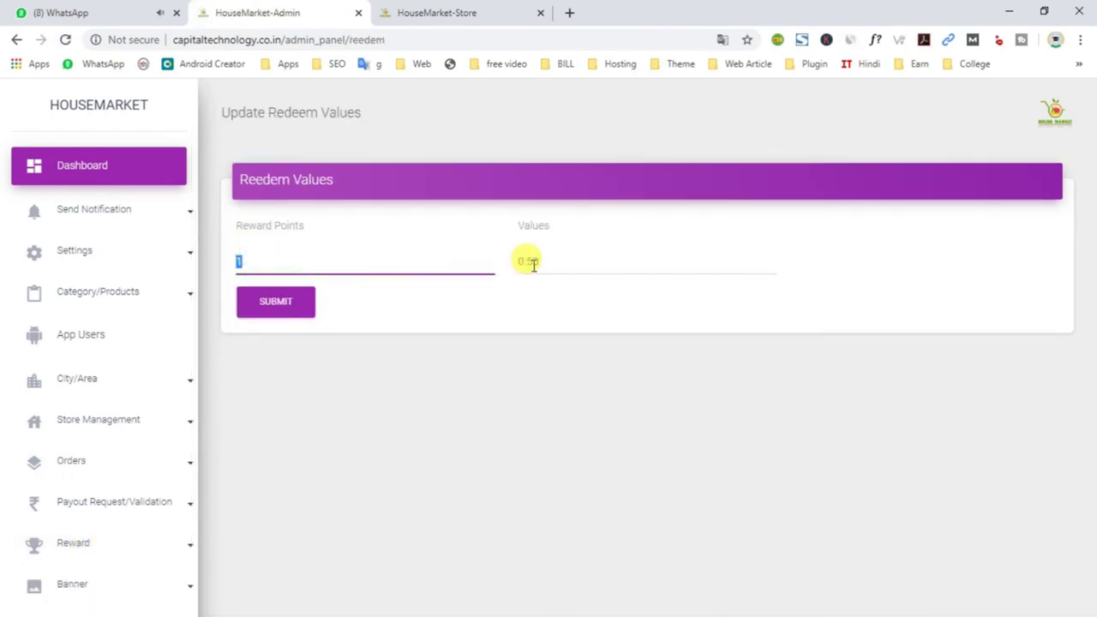
left_click_drag(232, 255, 414, 249)
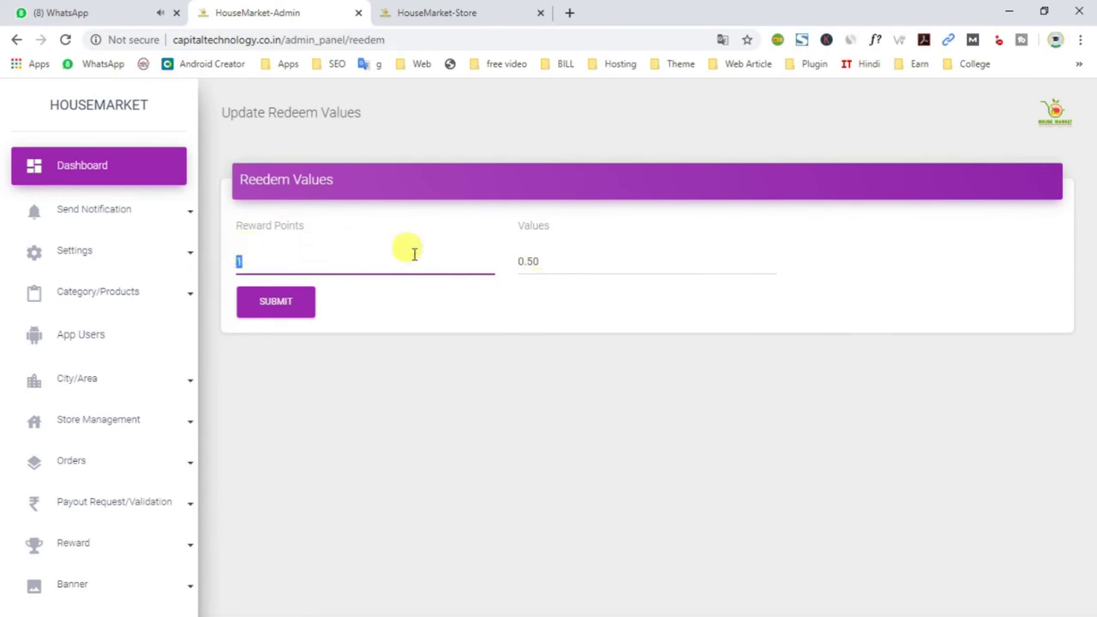
left_click_drag(552, 259, 502, 265)
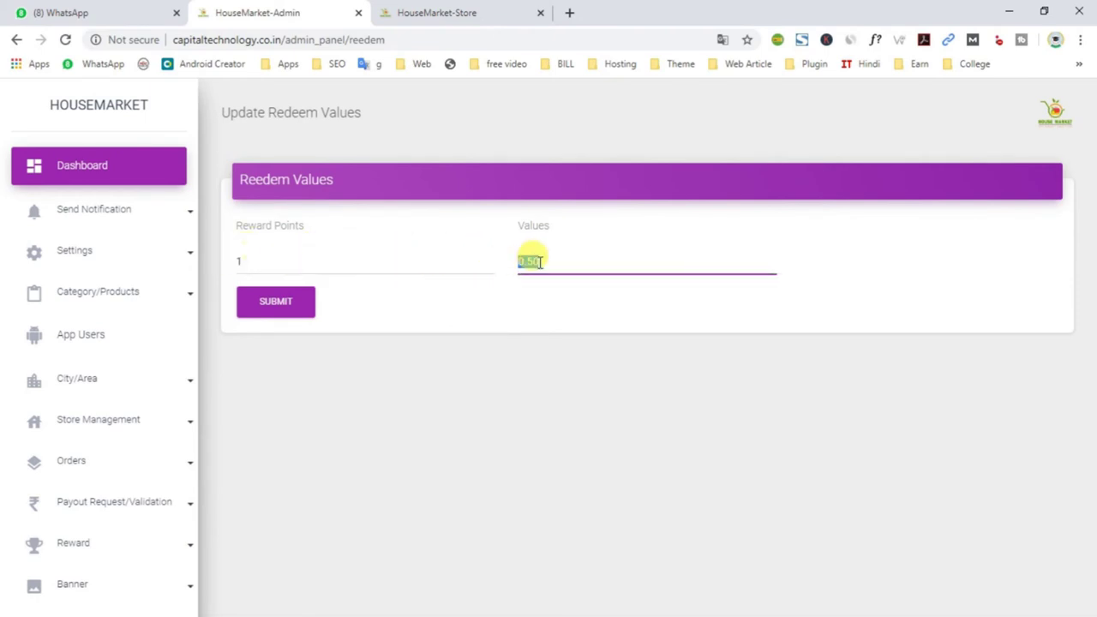
Step: Set the reward points to 2 on the redeem values form and compare them with the value field, without submitting
double_click(255, 260)
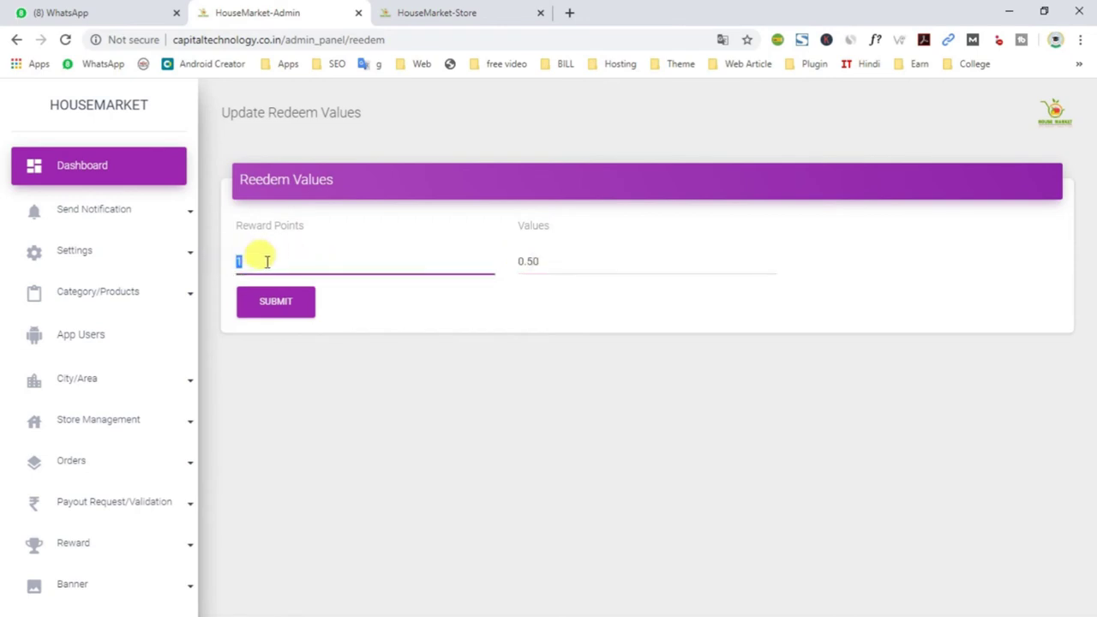
left_click_drag(553, 260, 502, 265)
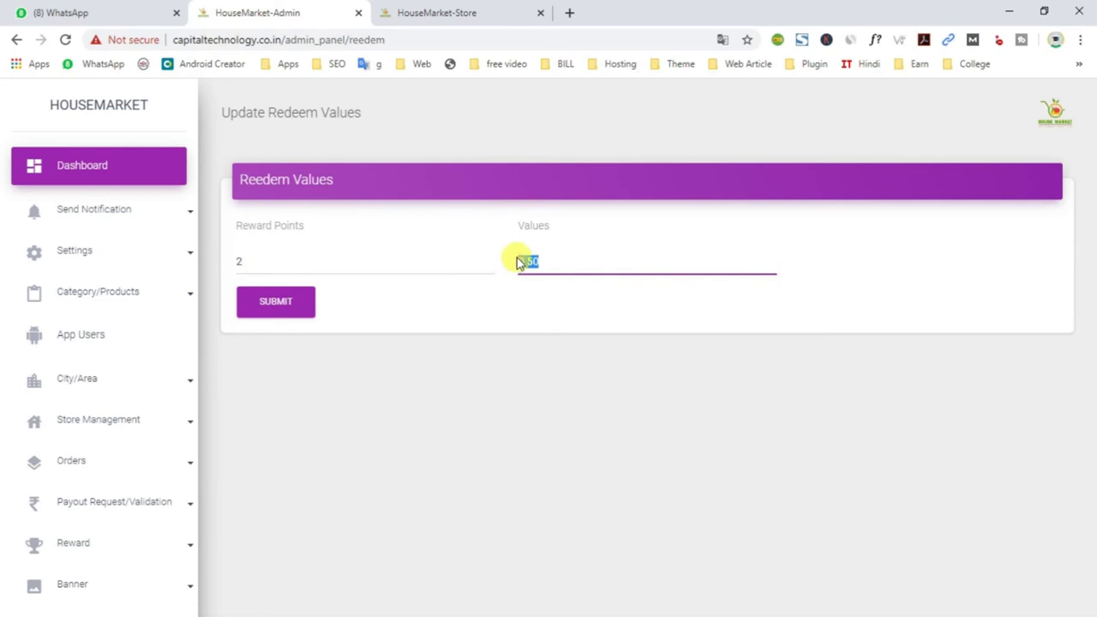
left_click_drag(259, 261, 215, 268)
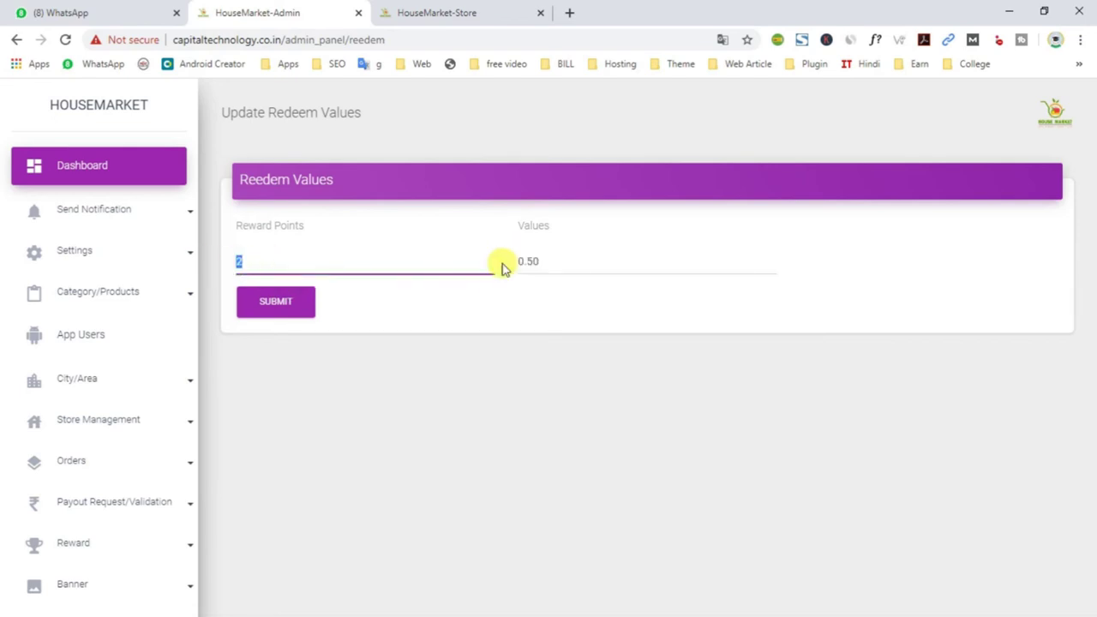
left_click_drag(567, 260, 484, 270)
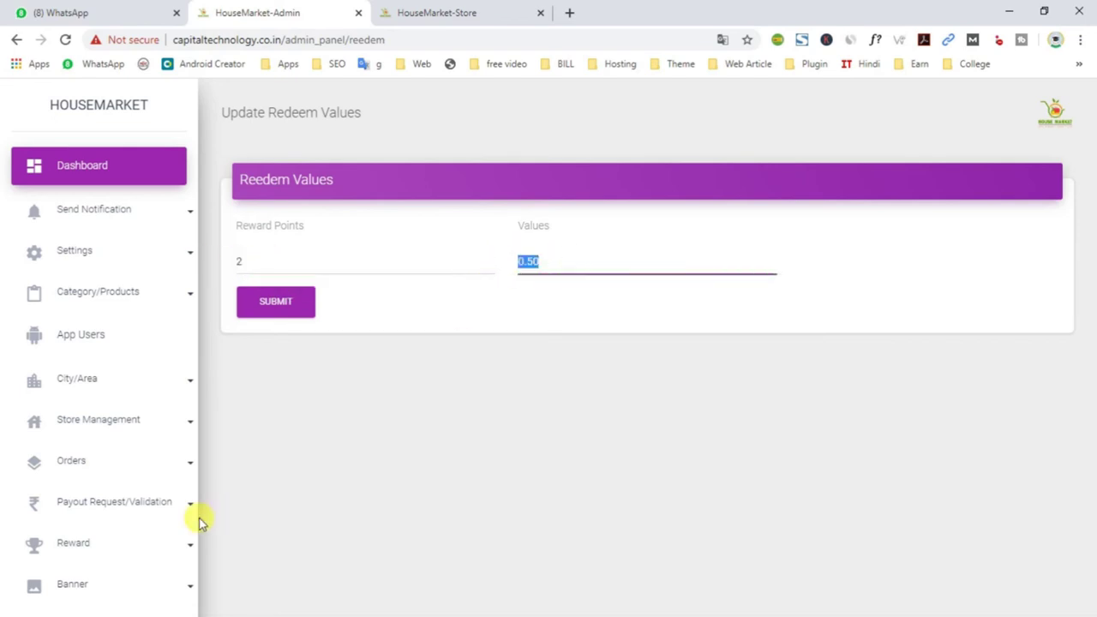
Step: Open the main banner list and review the listed banner images
scroll(120, 555, "down", 1)
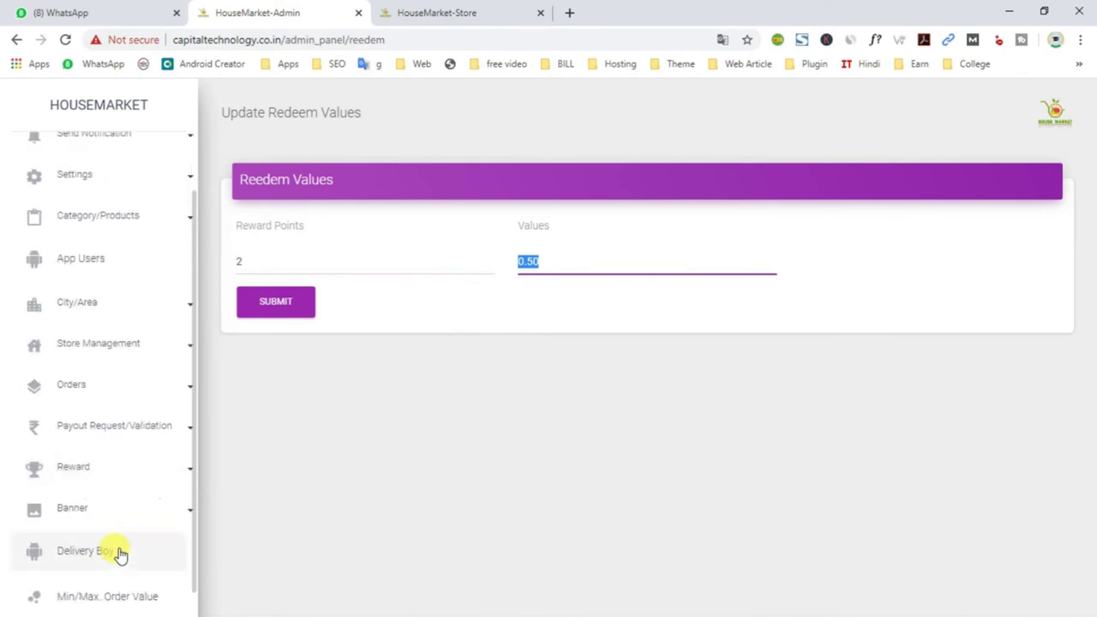
left_click(96, 510)
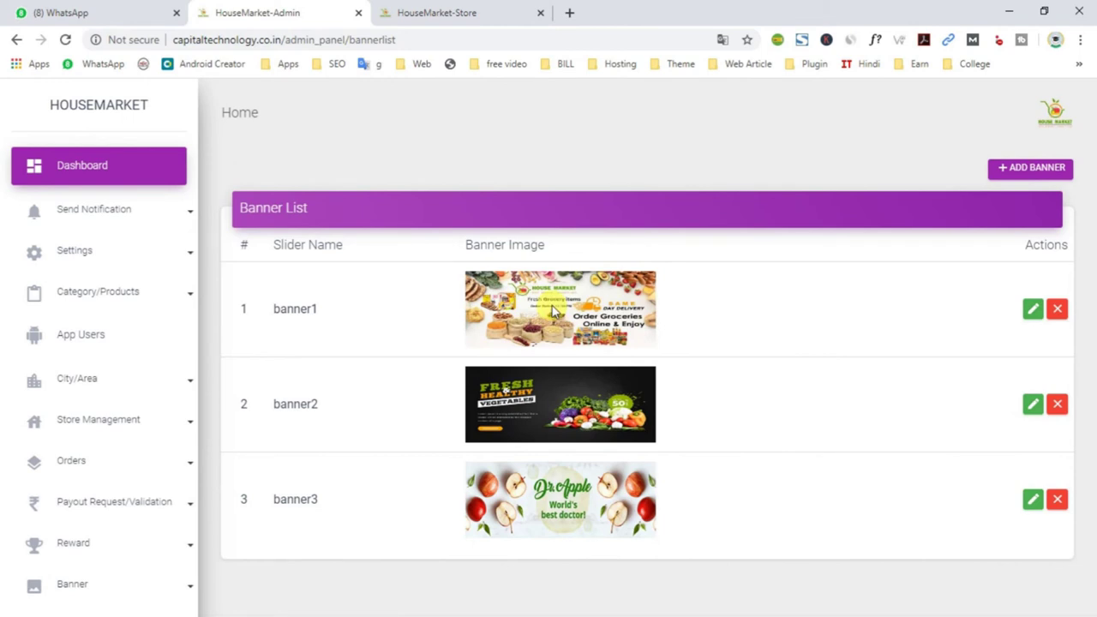
scroll(540, 352, "down", 1)
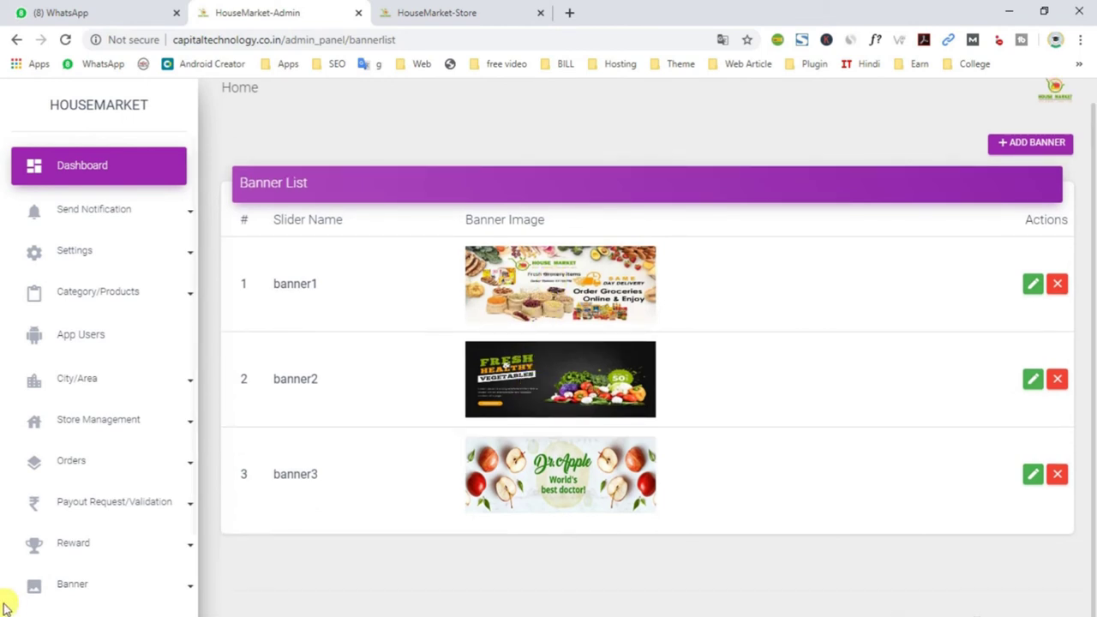
Step: View the secondary banner list, and open the delivery boy list
scroll(104, 567, "down", 2)
left_click(94, 435)
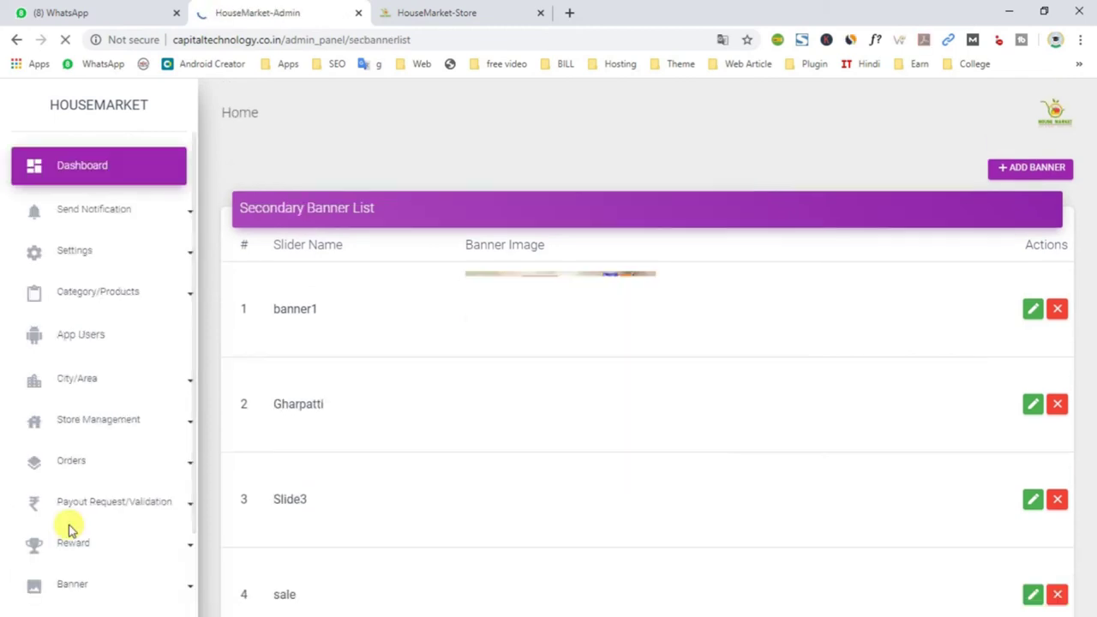
scroll(166, 534, "down", 2)
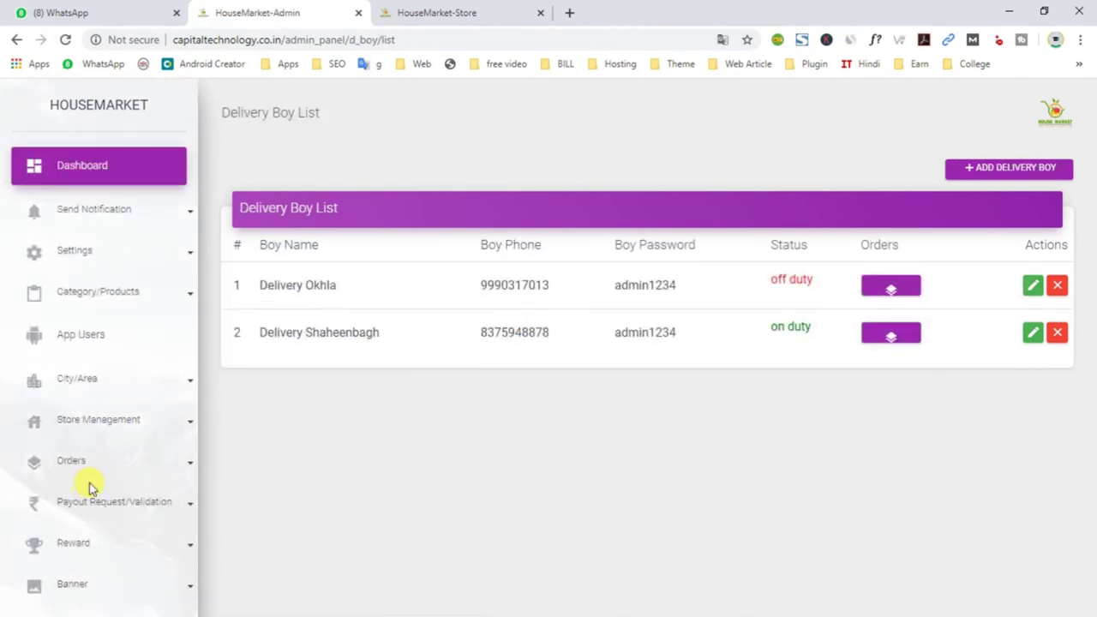
Step: Examine the names, phones, passwords and on-duty or off-duty statuses in the delivery boy list
left_click_drag(275, 282, 718, 373)
left_click(710, 347)
left_click_drag(245, 318, 821, 346)
left_click(792, 330)
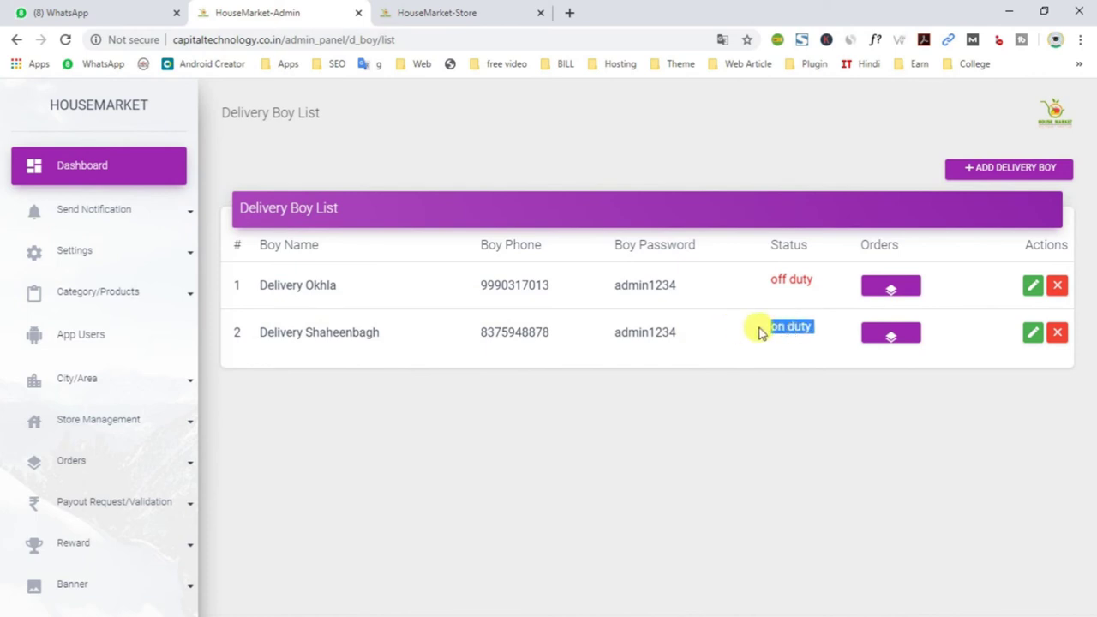
left_click_drag(771, 326, 808, 330)
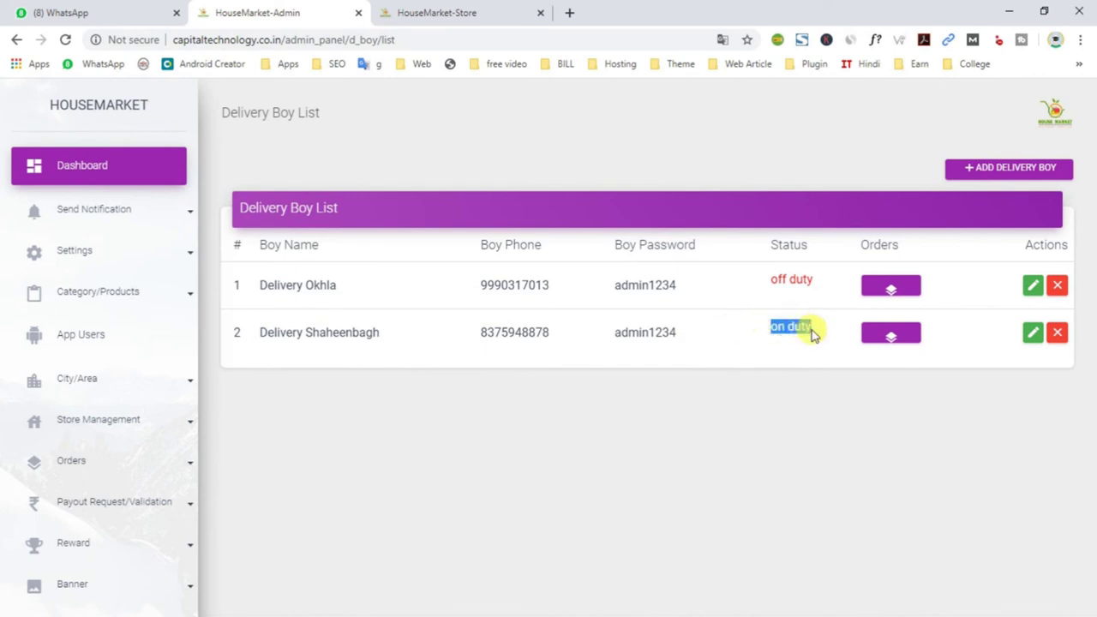
left_click_drag(768, 279, 819, 286)
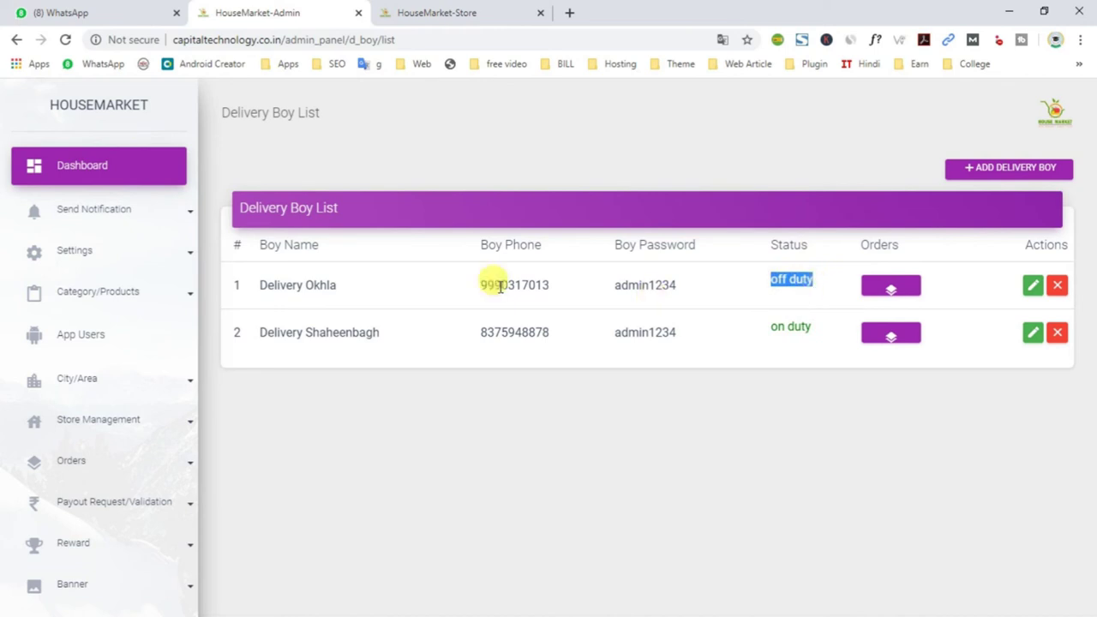
left_click_drag(769, 334, 828, 335)
left_click(783, 347)
left_click_drag(769, 280, 828, 286)
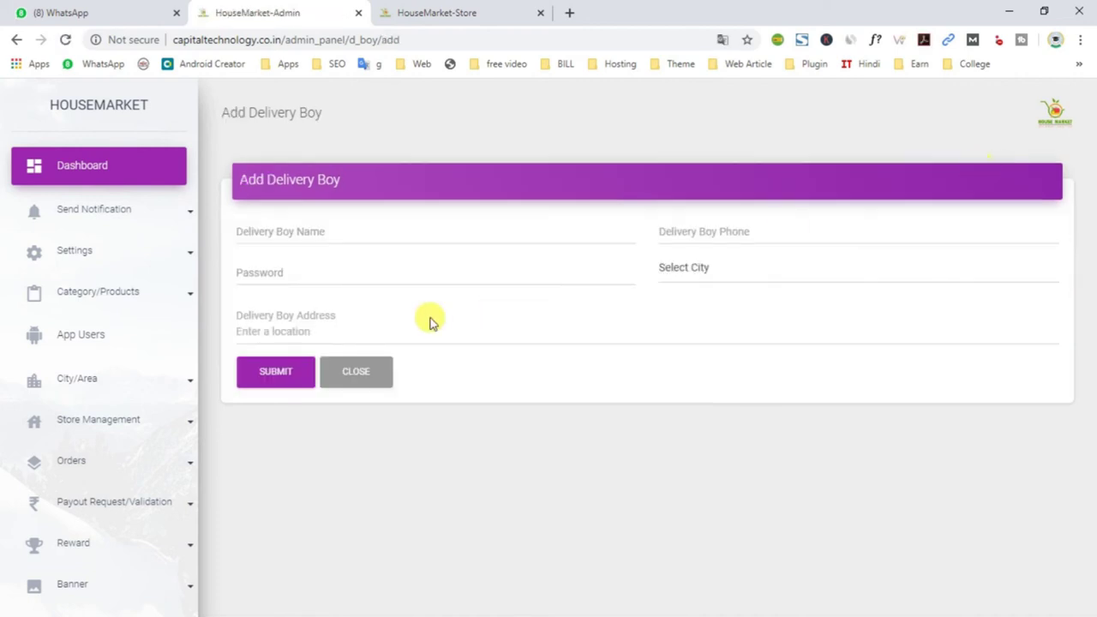
Step: Open the Add Delivery Boy form and examine its name, phone, password, city and address fields
left_click(267, 226)
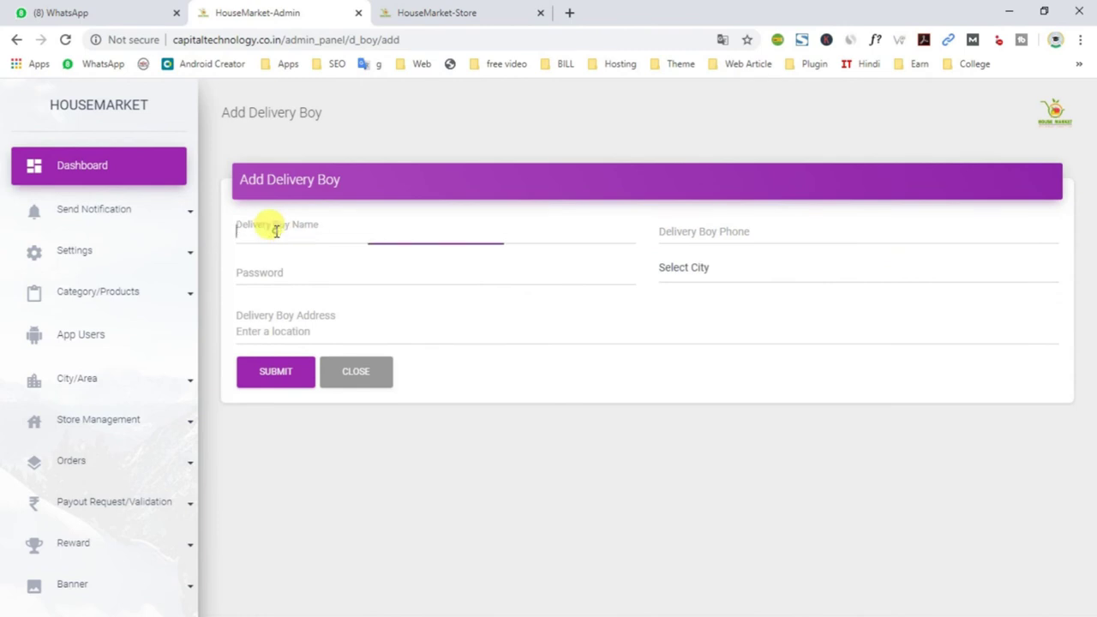
left_click(733, 233)
left_click(248, 272)
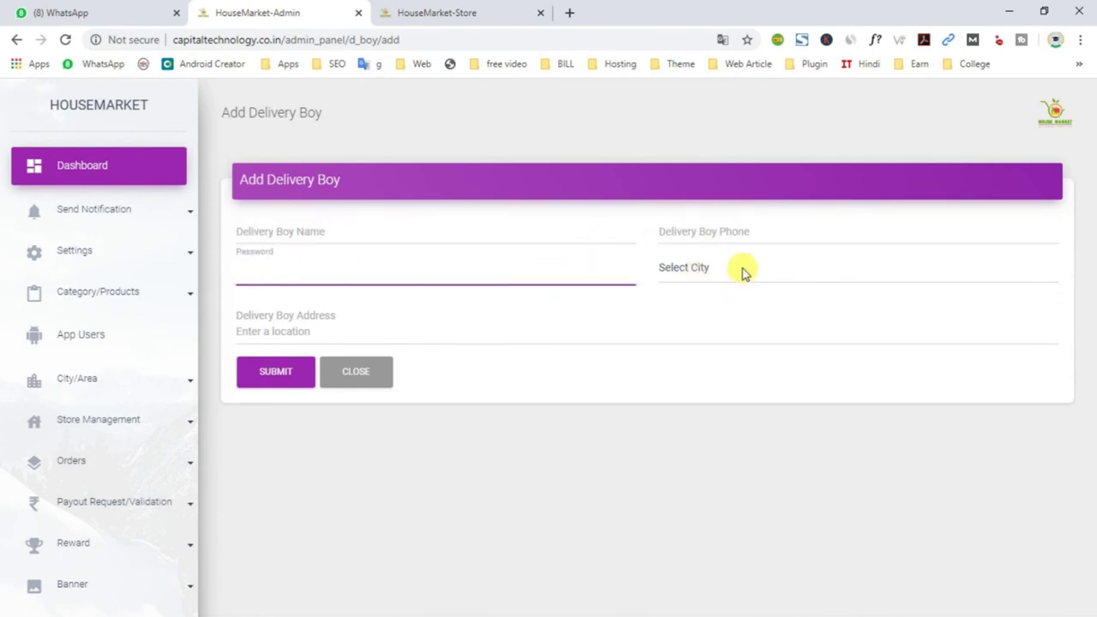
left_click(742, 271)
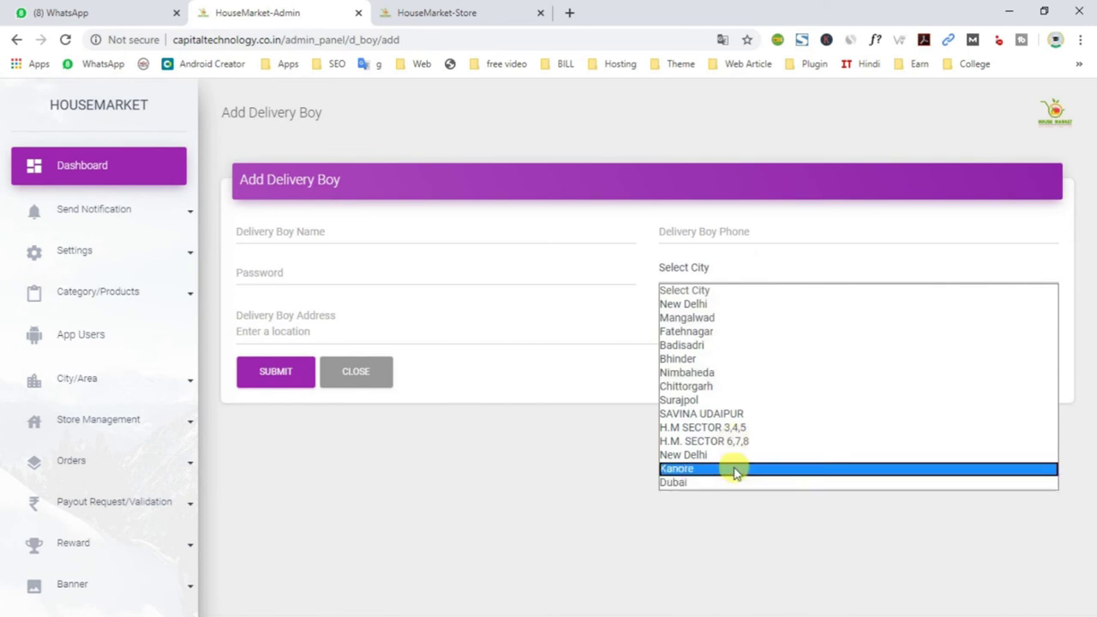
left_click(261, 315)
left_click(266, 324)
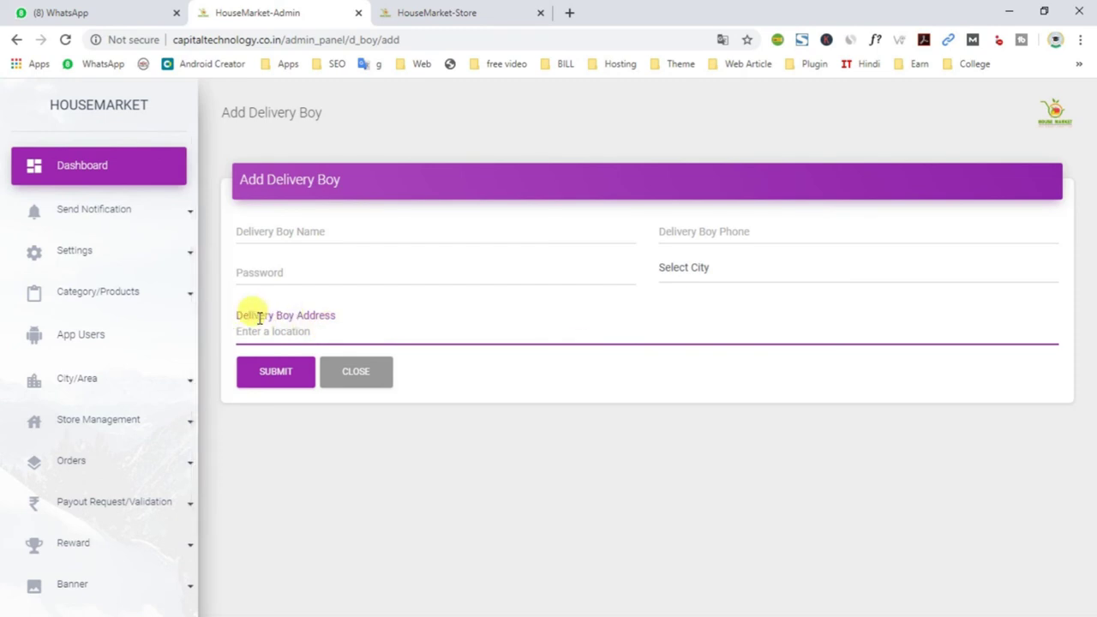
Step: Select New Delhi as the city on the Add Delivery Boy form
left_click(684, 271)
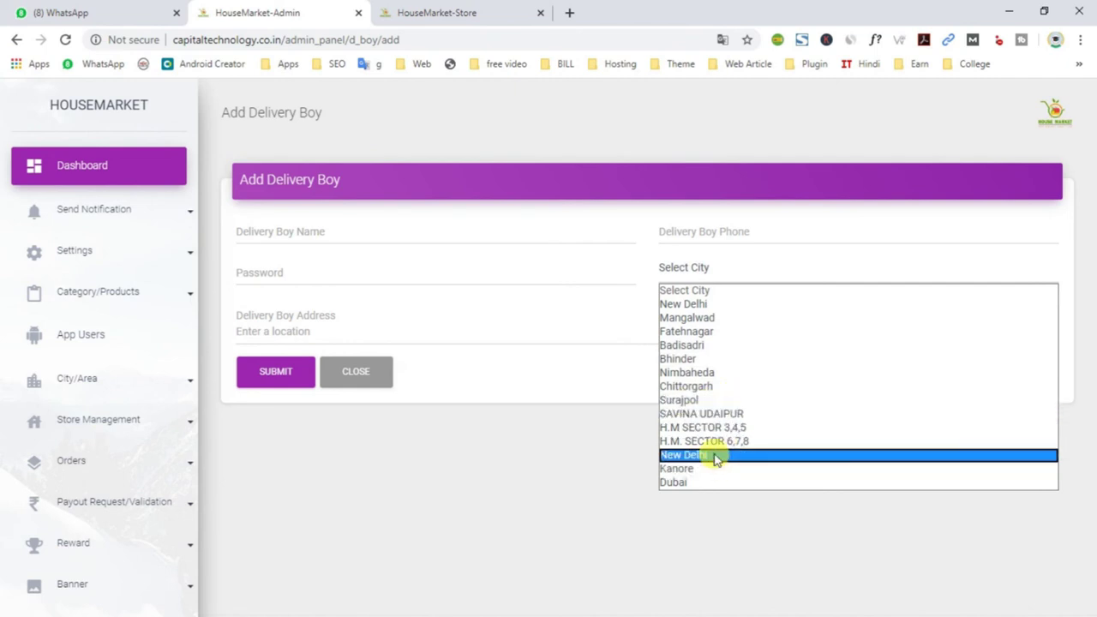
left_click(709, 485)
left_click(683, 274)
left_click(683, 455)
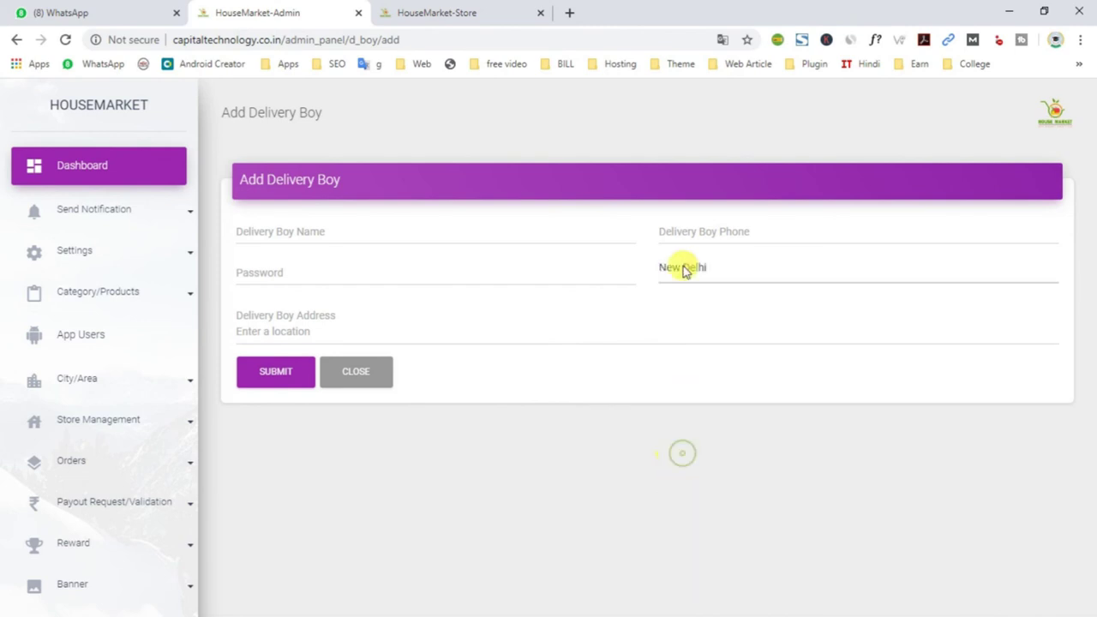
Step: Look up location suggestions for "jamia" in the delivery boy address field, and clear the entry
left_click(262, 333)
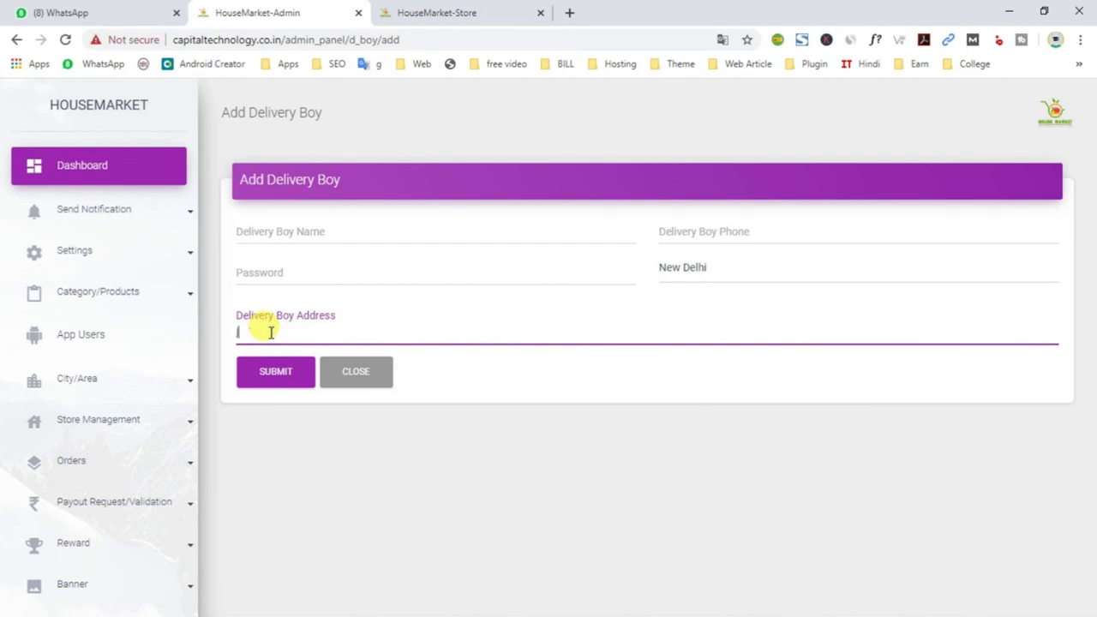
type("jamia")
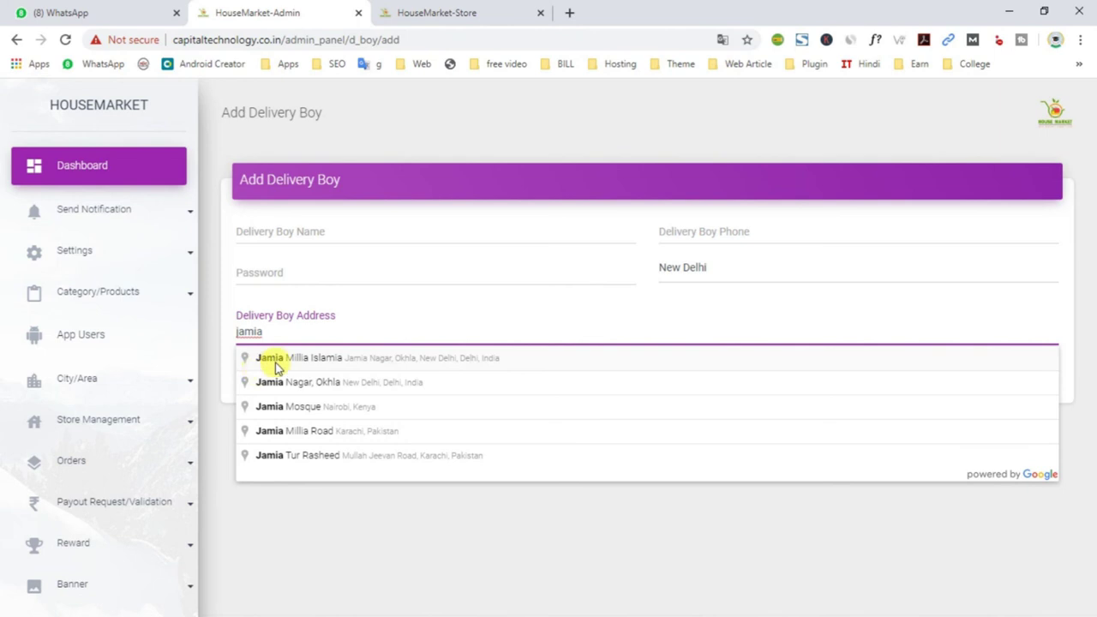
left_click_drag(277, 334, 223, 342)
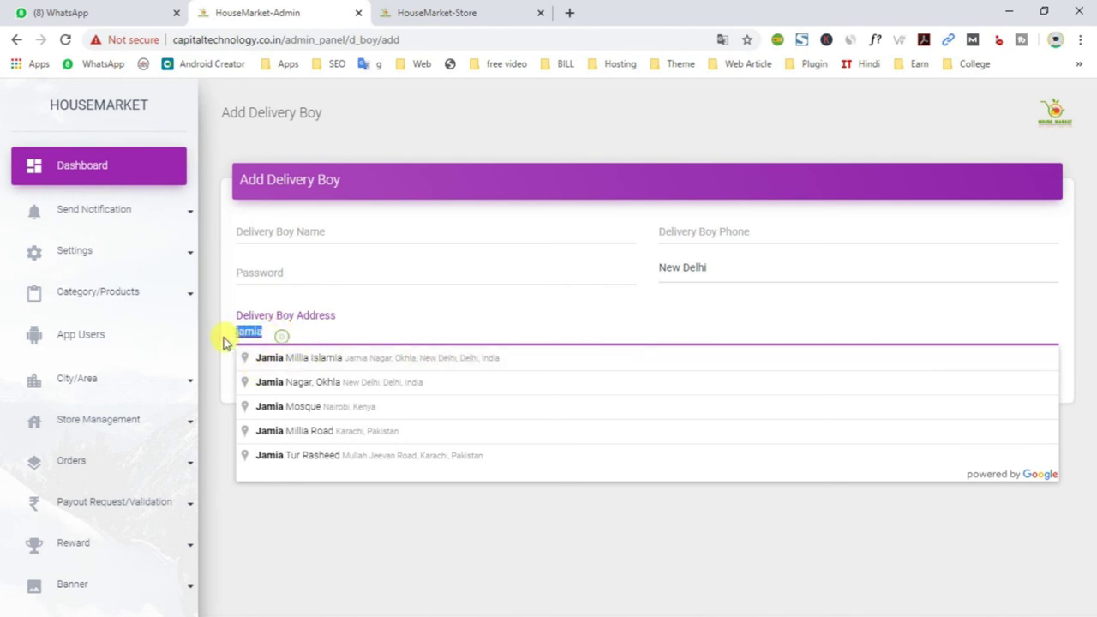
key("BackSpace")
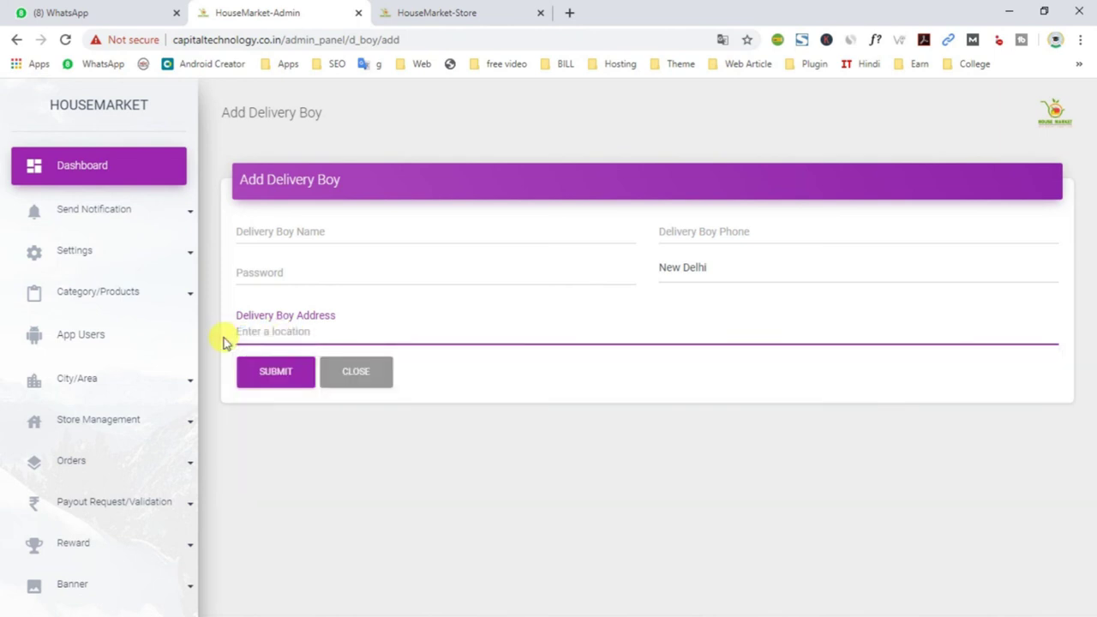
Step: Open the minimum and maximum order value page and examine both value fields
scroll(173, 562, "down", 2)
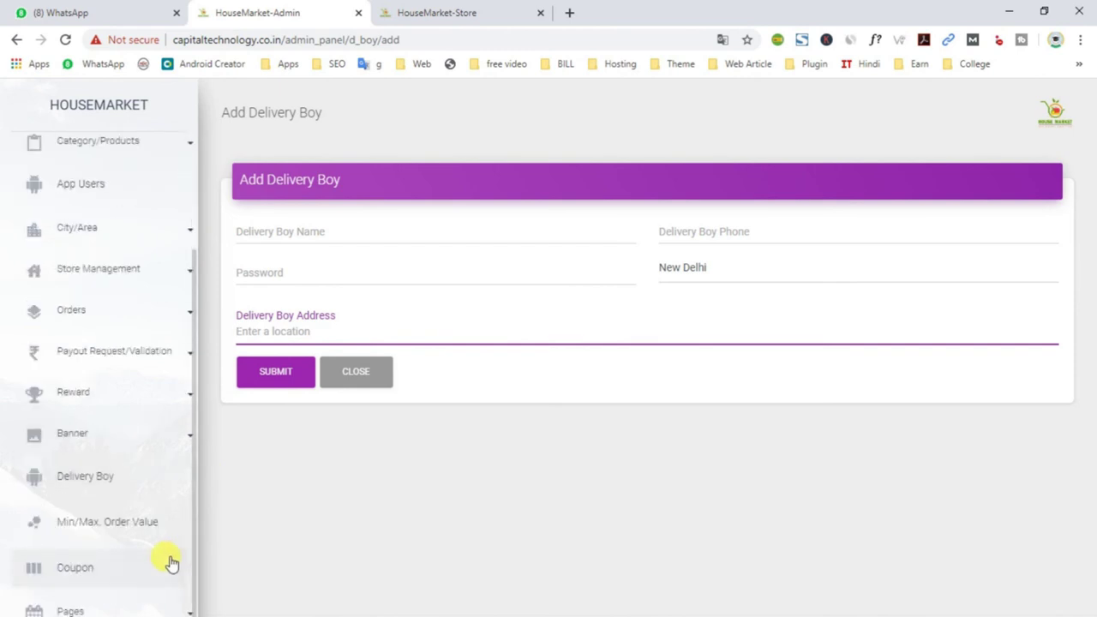
left_click(87, 529)
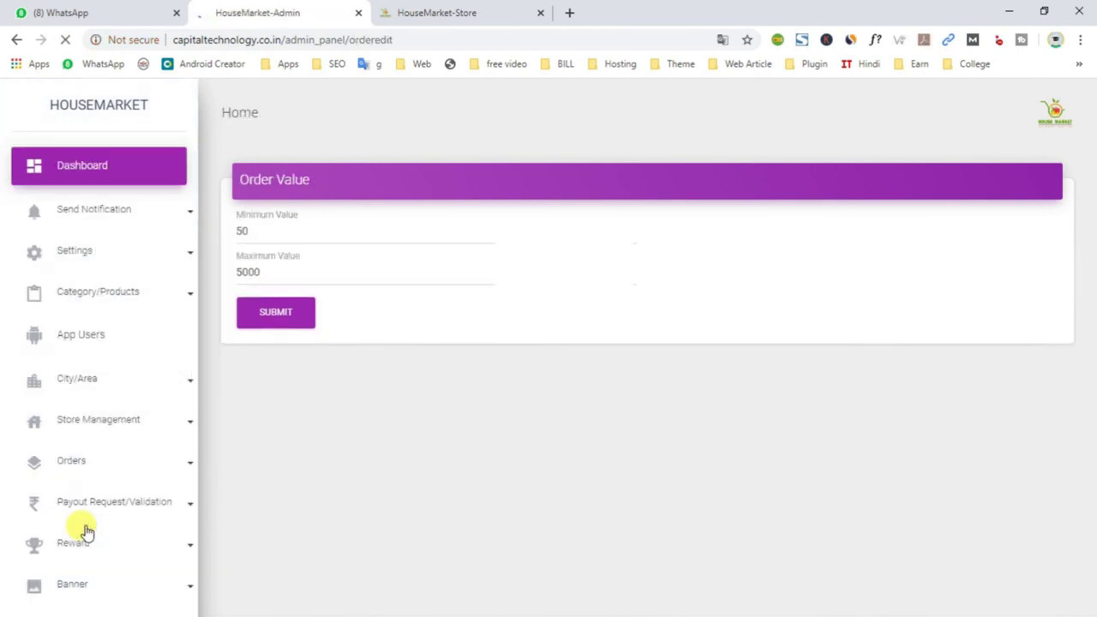
double_click(253, 271)
double_click(251, 229)
double_click(245, 272)
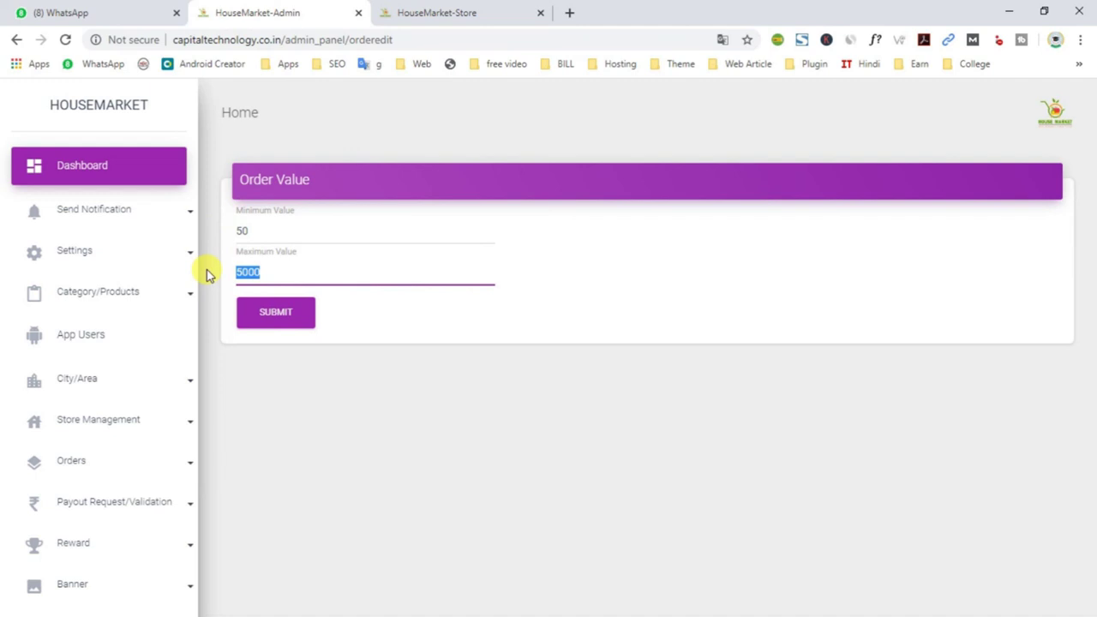
left_click_drag(256, 231, 233, 233)
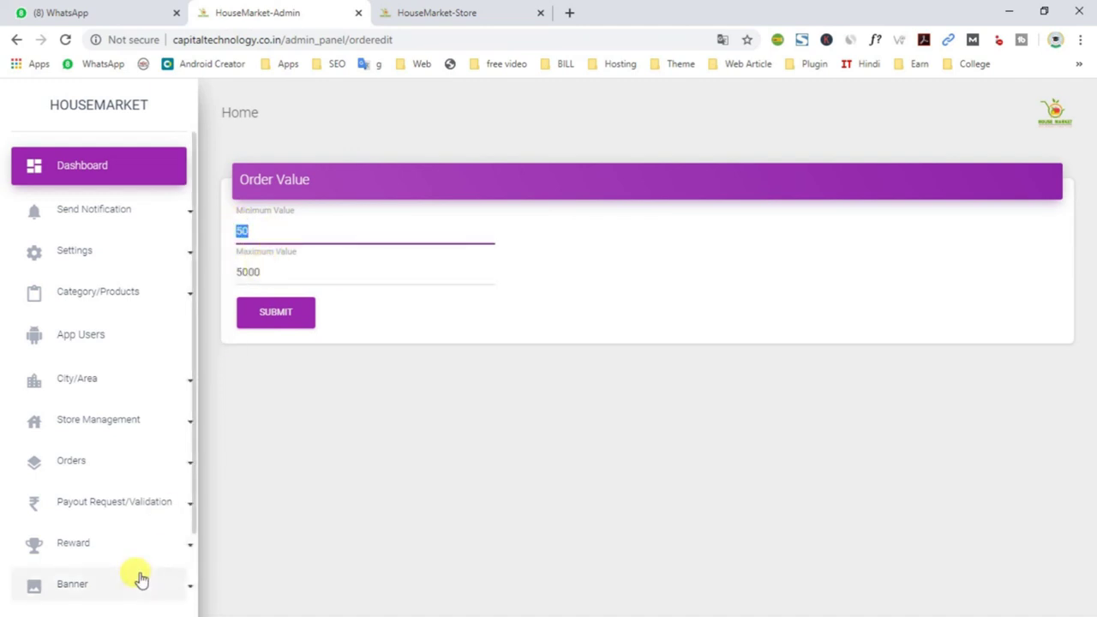
Step: Open the coupon list and review the coupons' names, discount values, amount types and cart values
scroll(142, 579, "down", 2)
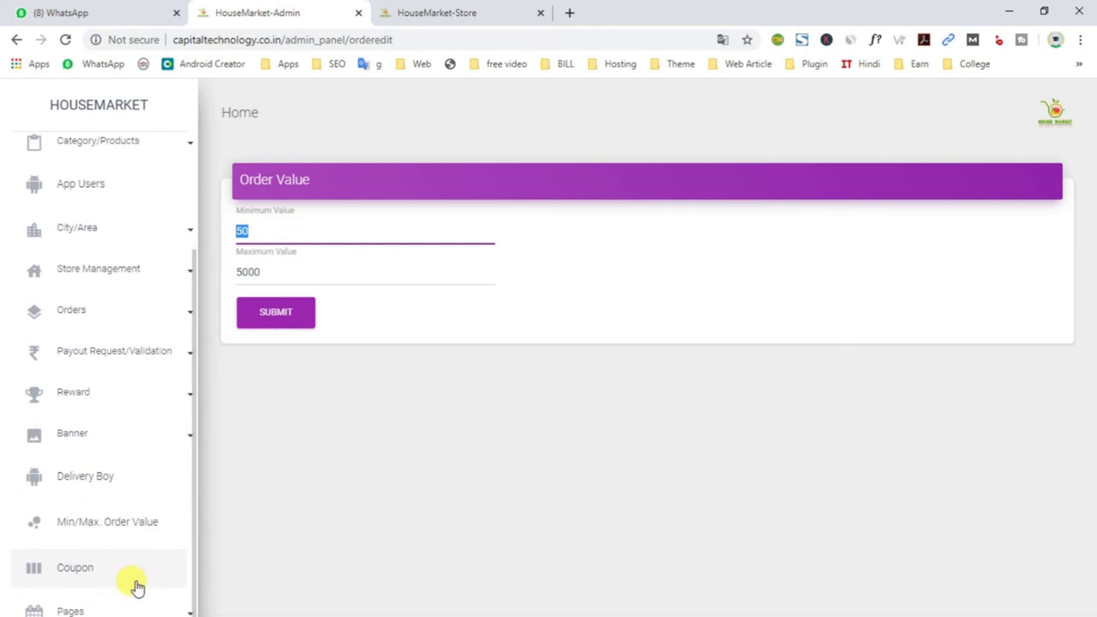
left_click(93, 569)
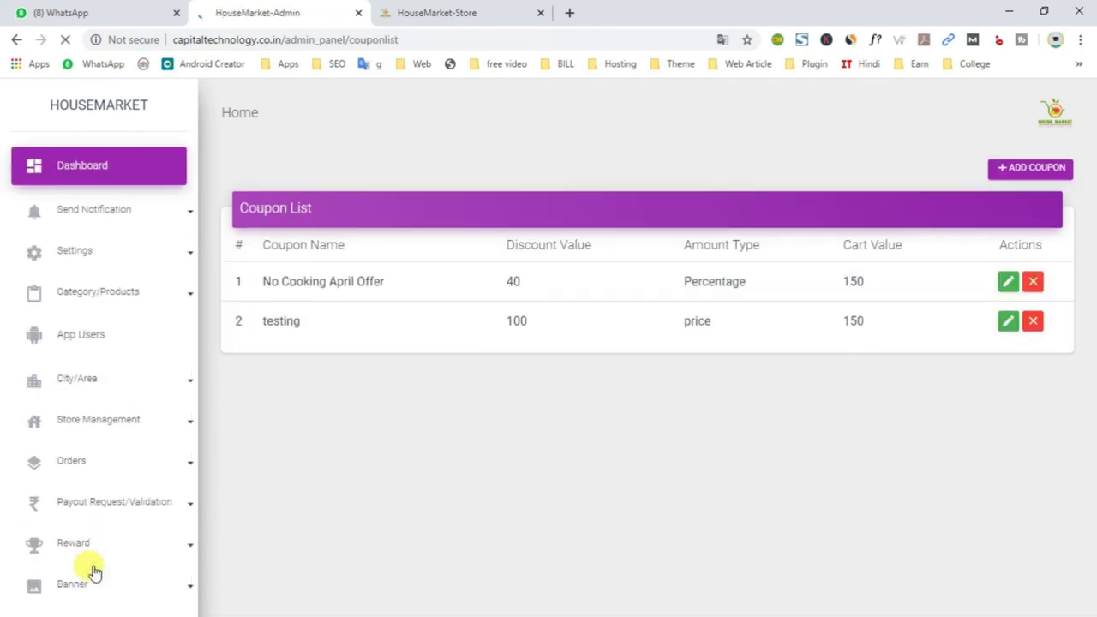
left_click_drag(262, 283, 497, 282)
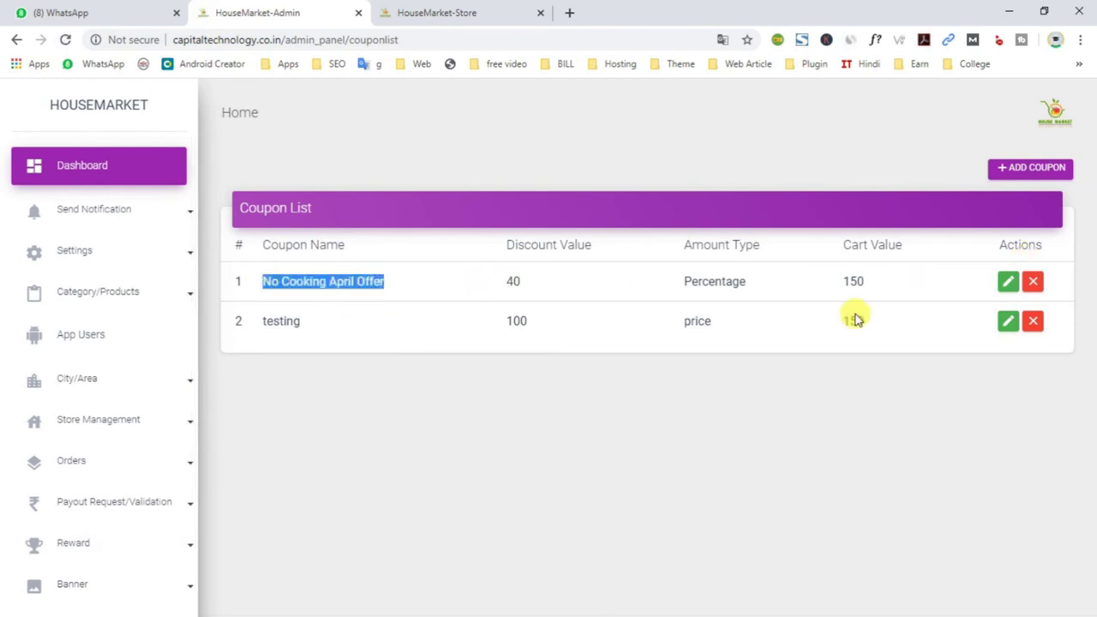
left_click_drag(671, 281, 786, 285)
left_click_drag(671, 323, 828, 328)
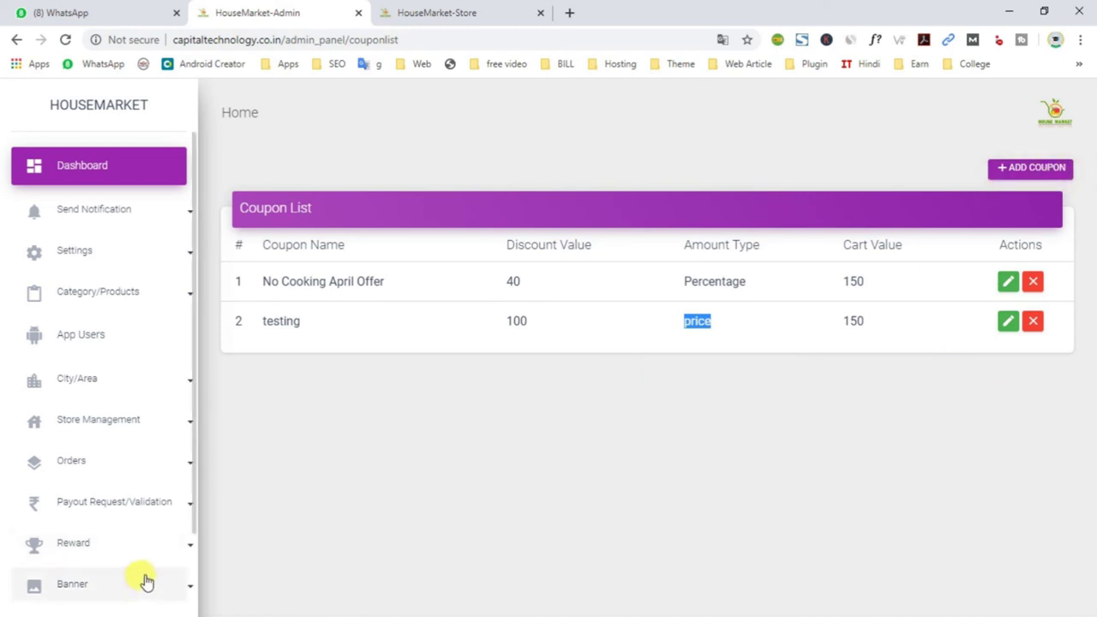
left_click_drag(257, 244, 397, 249)
left_click_drag(503, 244, 611, 245)
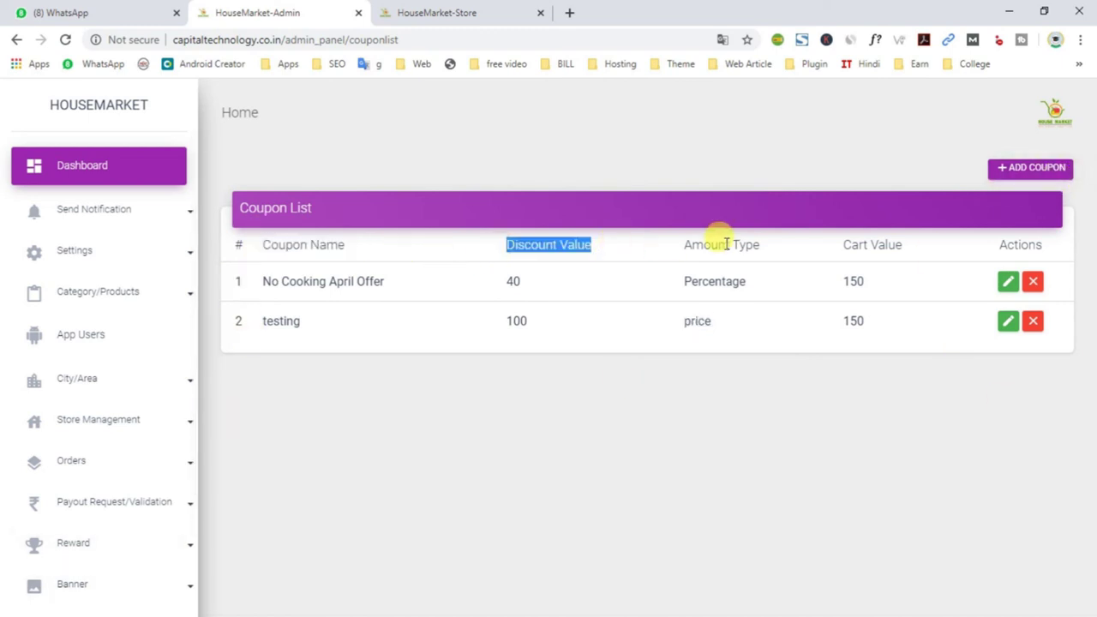
left_click_drag(691, 246, 906, 245)
Step: Open the About Us page from the pages section of the admin panel
scroll(61, 558, "down", 1)
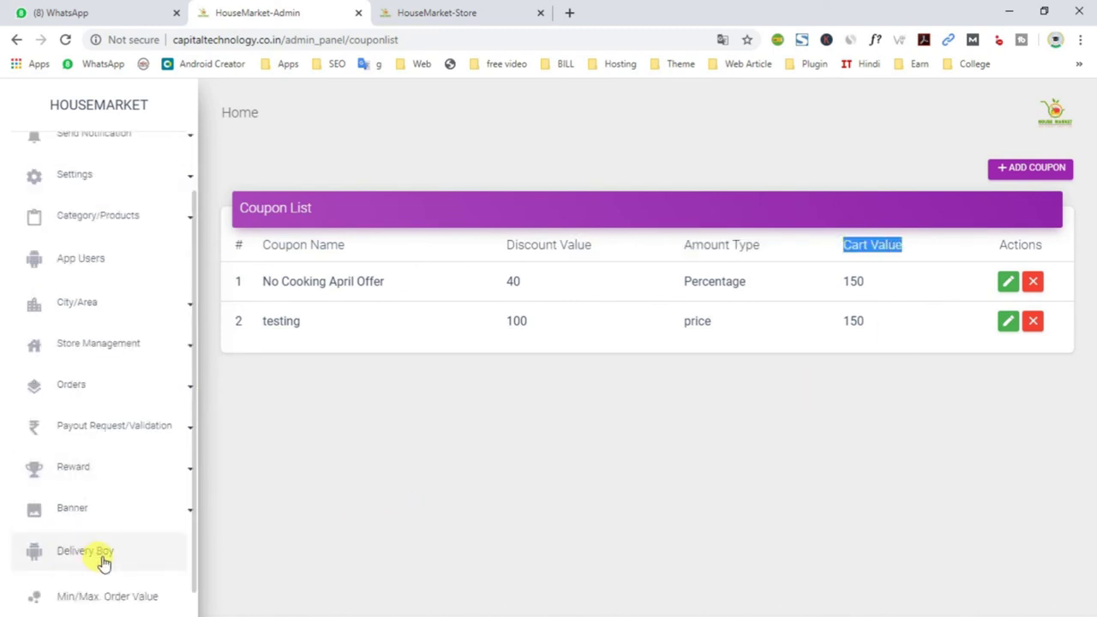
scroll(127, 563, "down", 1)
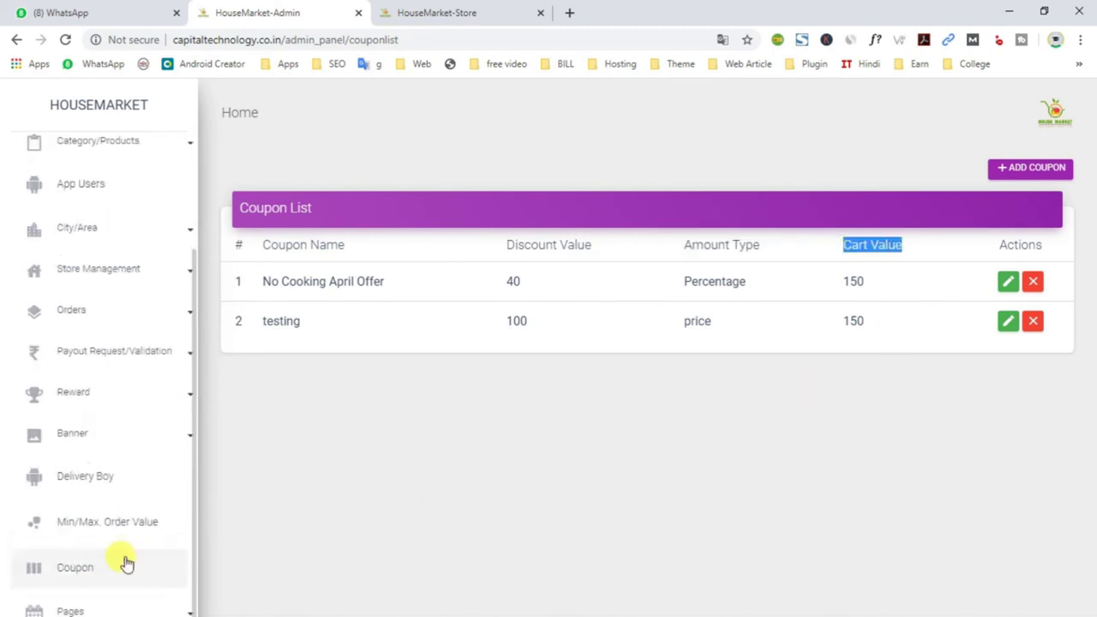
left_click(84, 611)
scroll(129, 591, "down", 1)
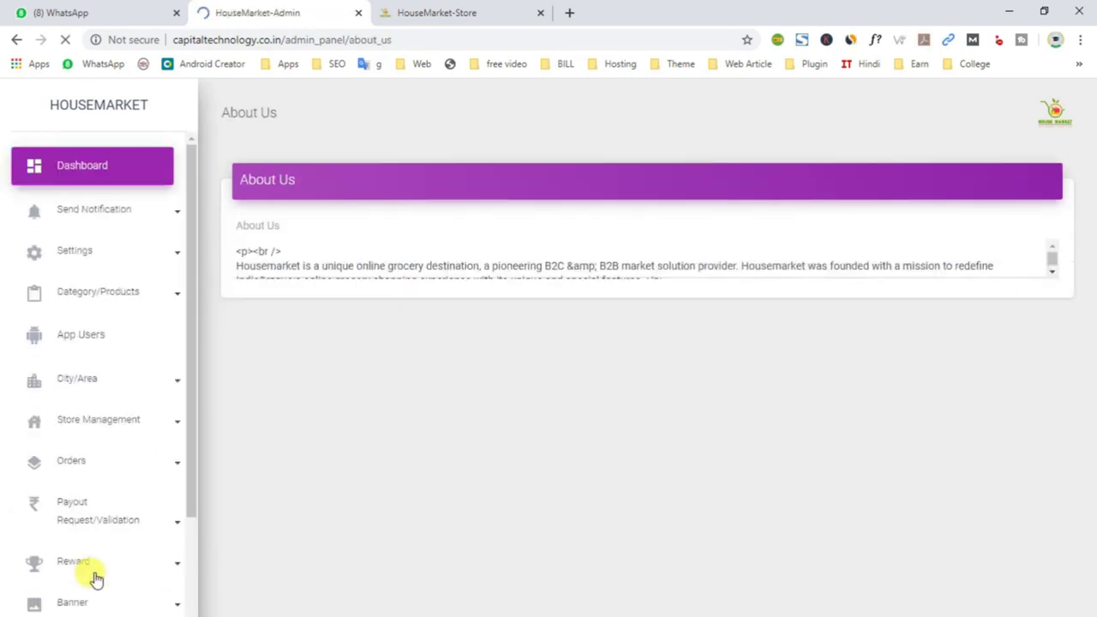
scroll(172, 570, "down", 2)
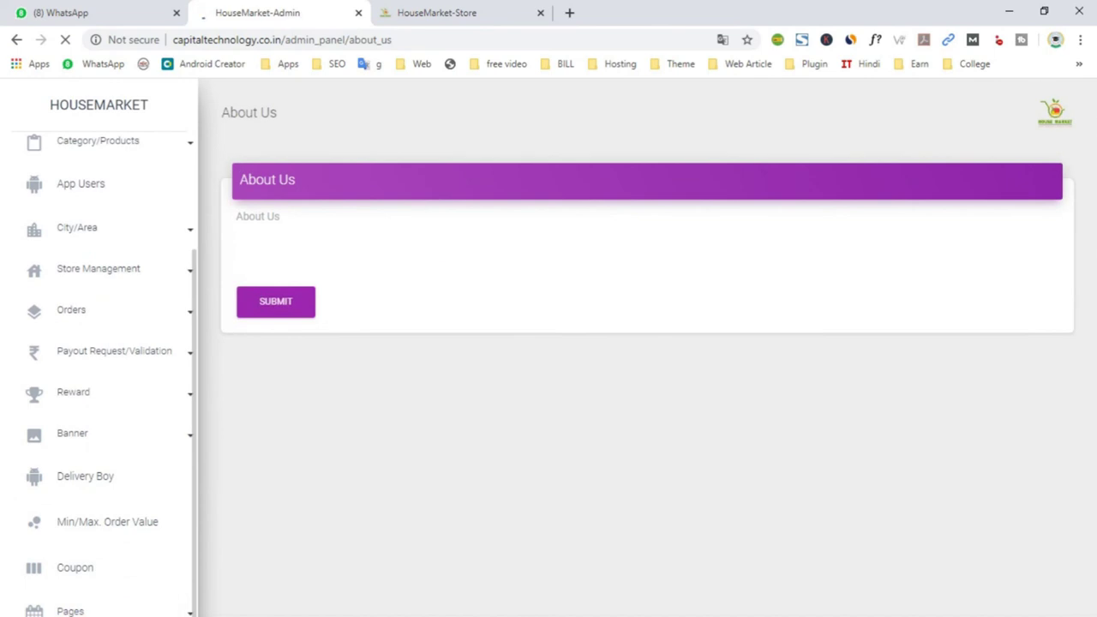